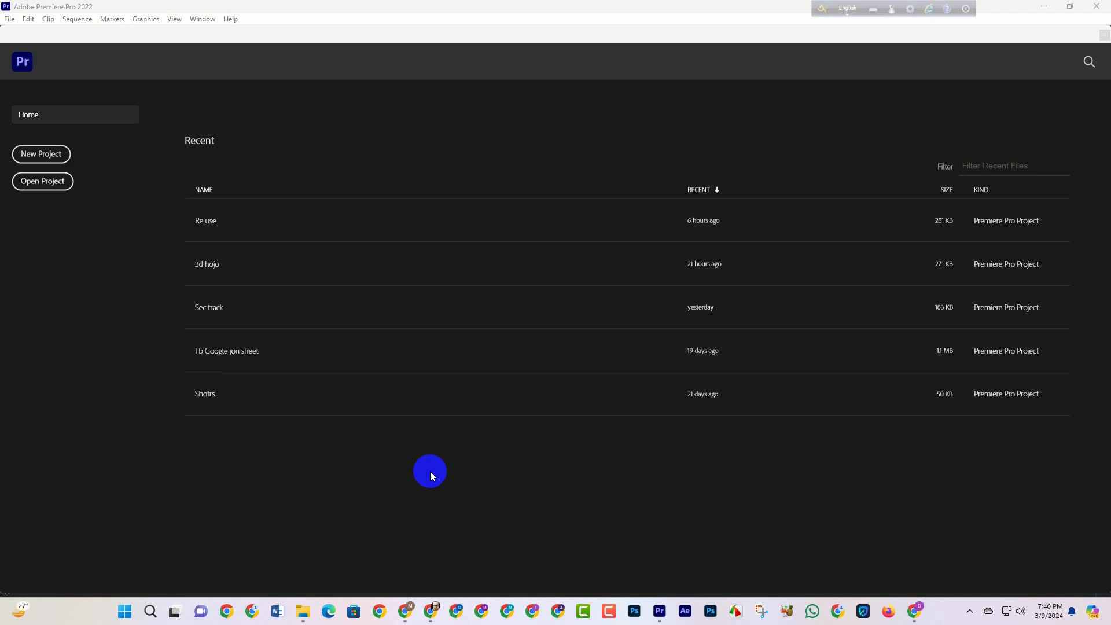
Step: Create a new project named Noise remove in the default location
click(47, 158)
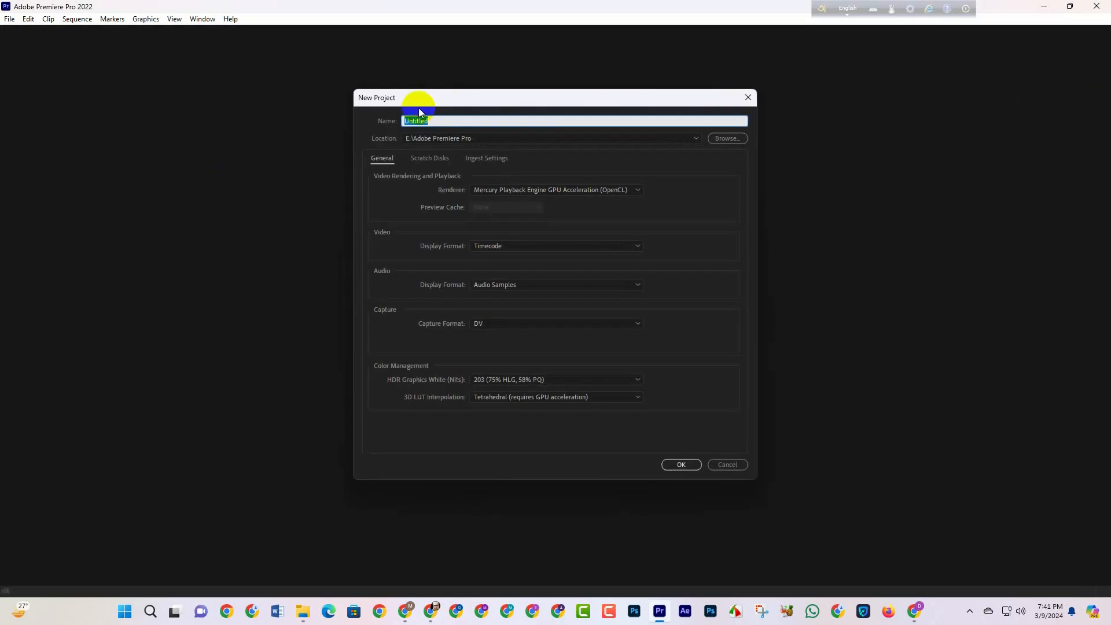
text(Noise remove)
key(Return)
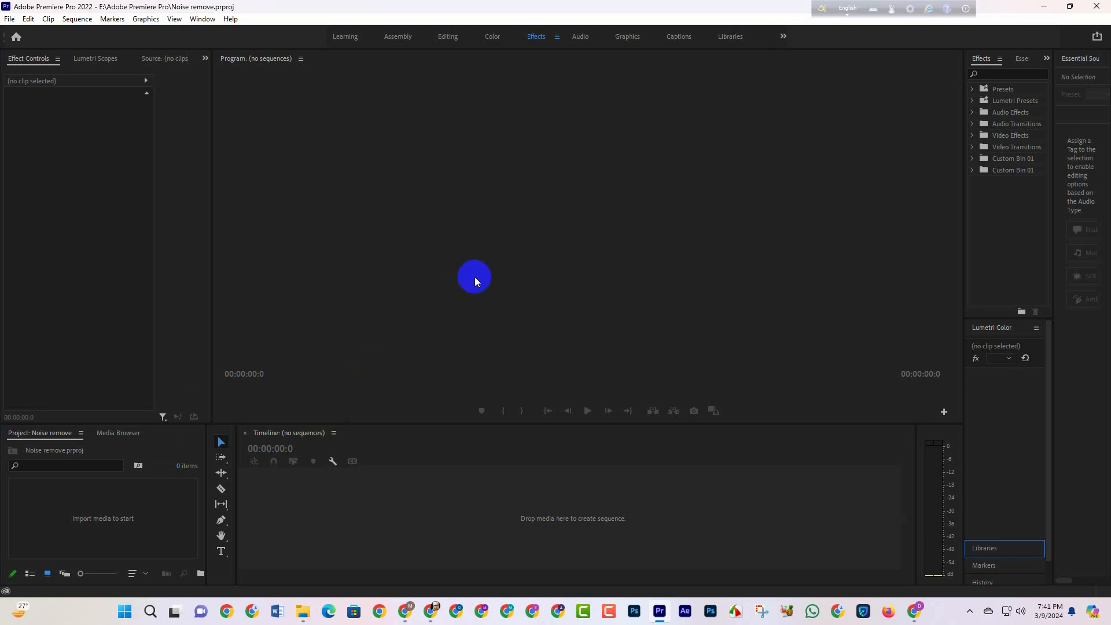
Step: Bring 3d track.m4a from the New folder inside Audio phone into the empty timeline to create a sequence
mouse_move(304, 612)
click(194, 561)
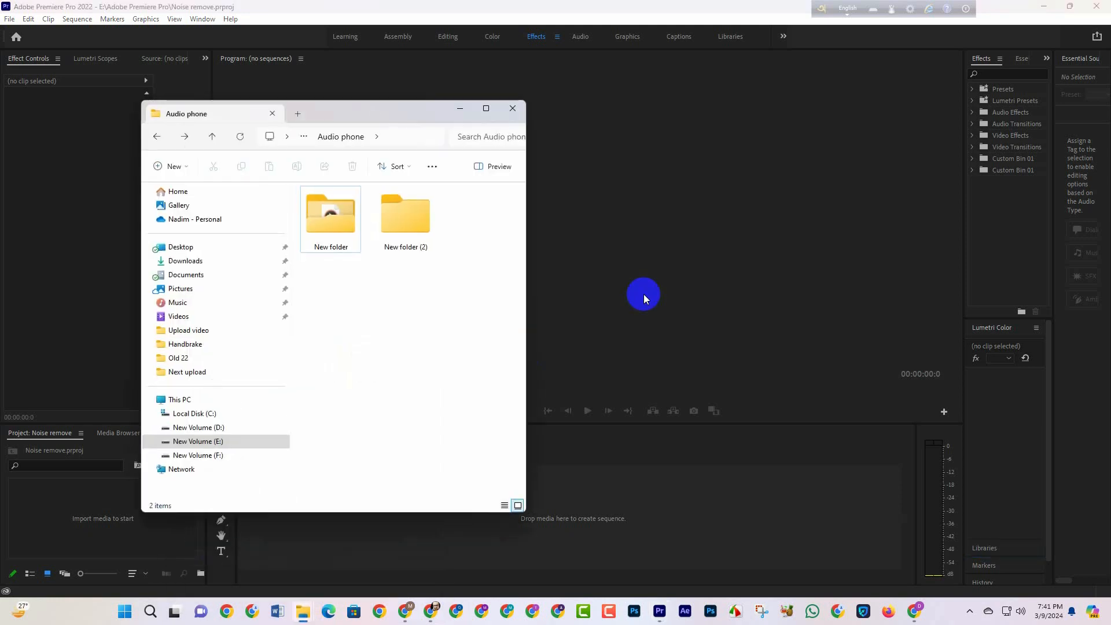
click(353, 232)
double_click(353, 232)
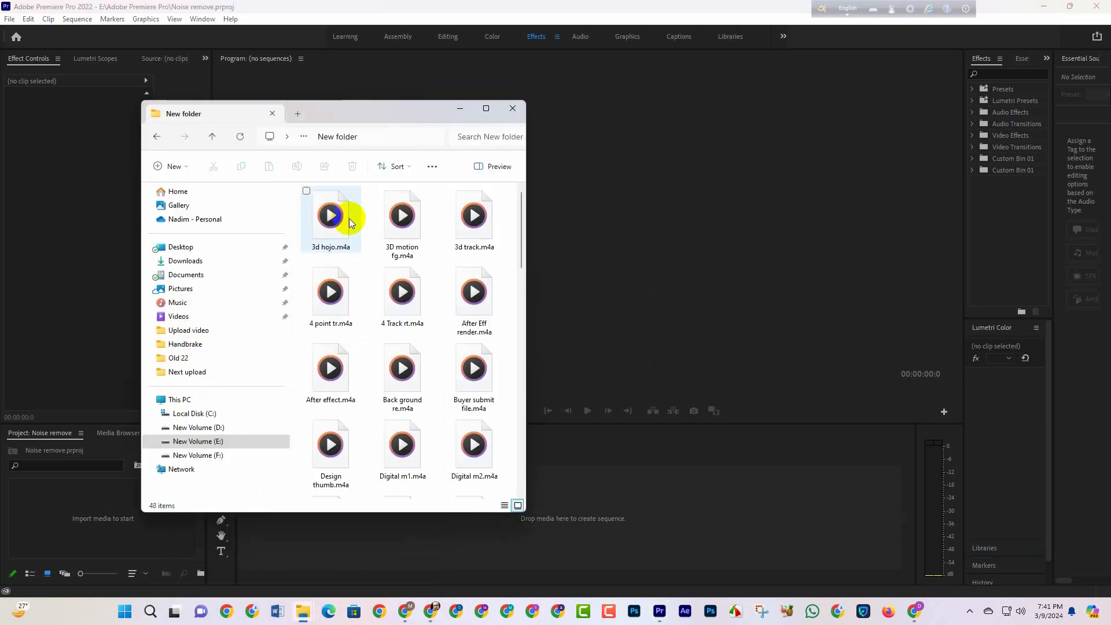
drag(528, 223, 707, 209)
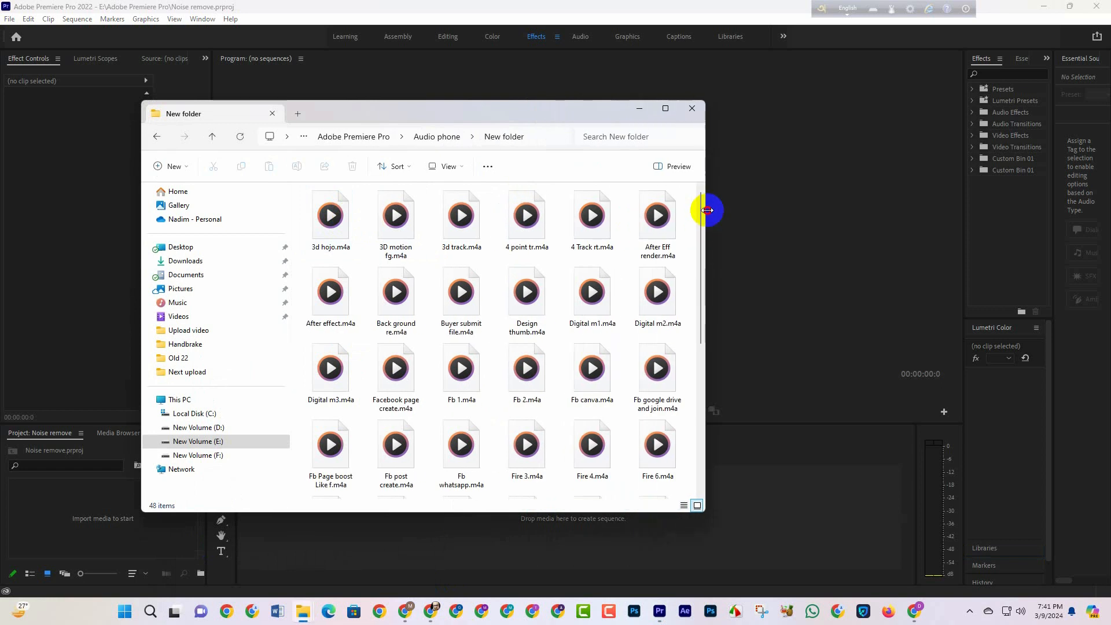
drag(462, 219, 397, 520)
click(639, 108)
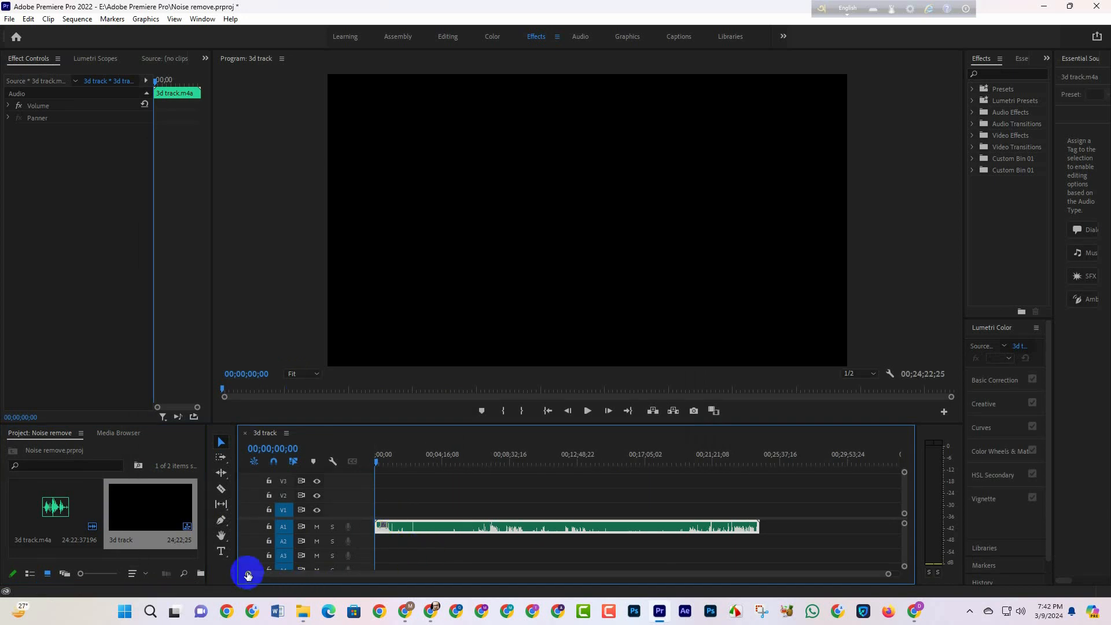
Step: Enlarge audio track A1 and ripple delete the clip's opening section up to 00;02;32;08
drag(249, 574, 365, 580)
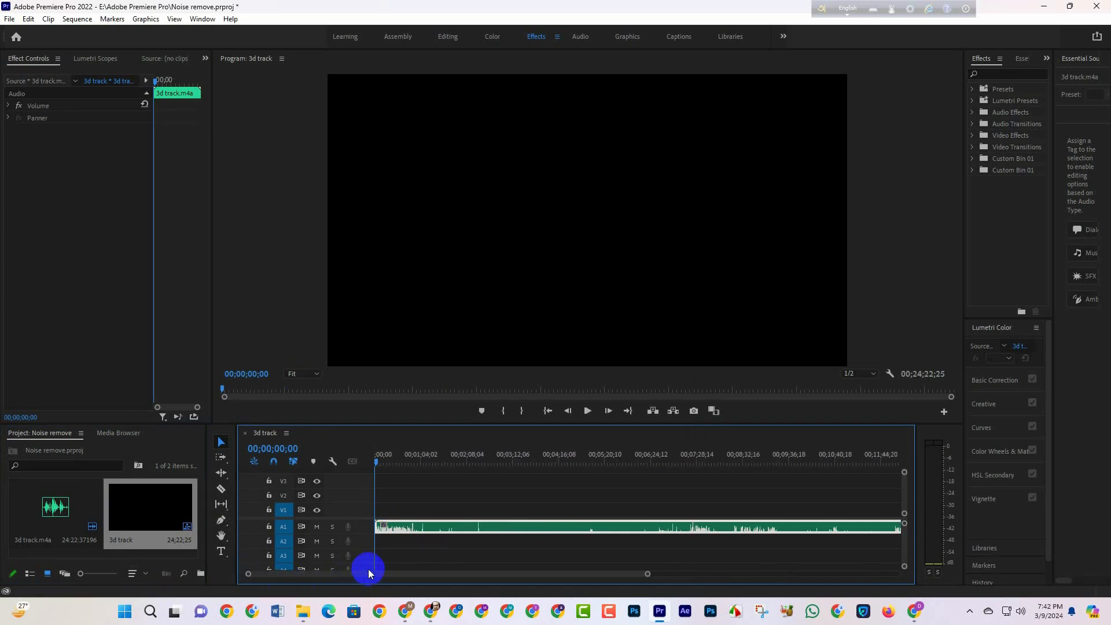
double_click(366, 527)
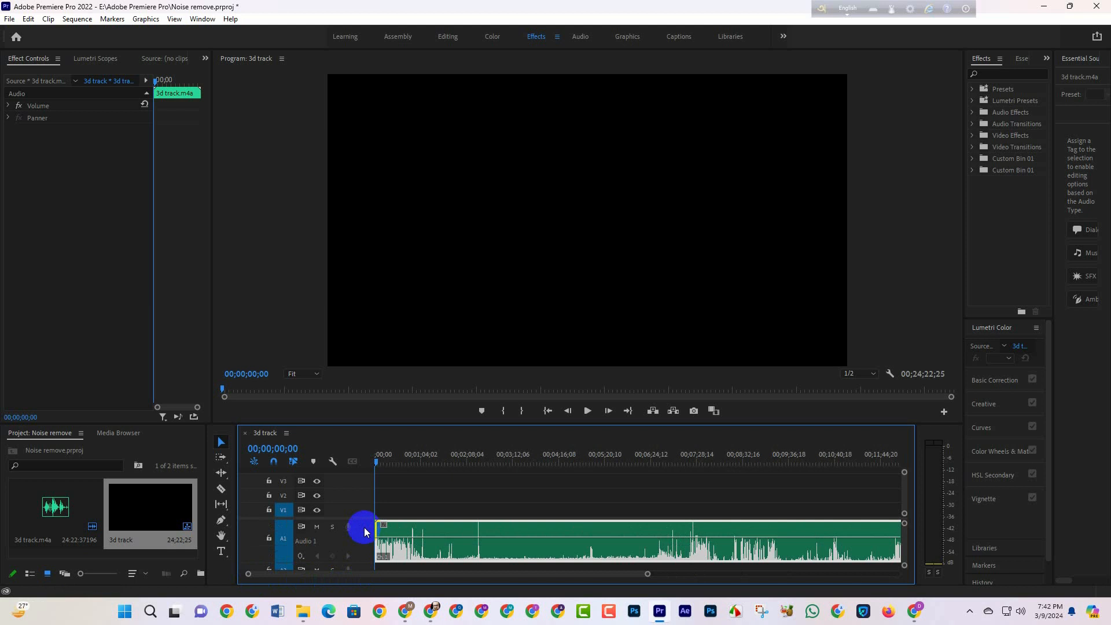
drag(375, 460, 483, 463)
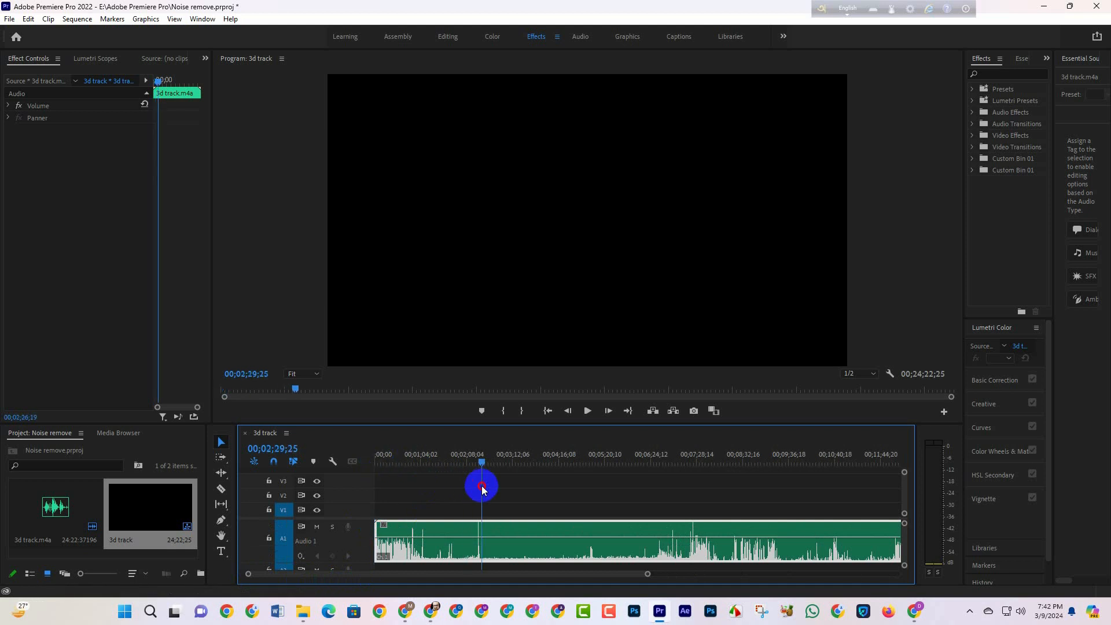
drag(377, 546, 486, 549)
right_click(415, 552)
click(431, 558)
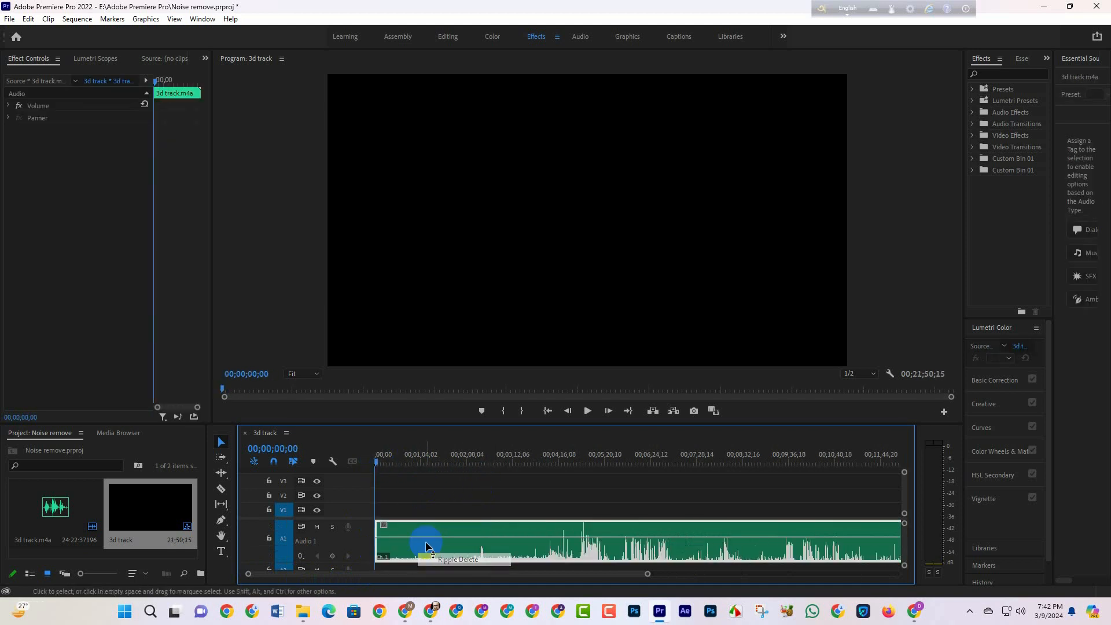
Step: Play the trimmed audio from the start and show the Essential Sound controls at a readable width
click(587, 412)
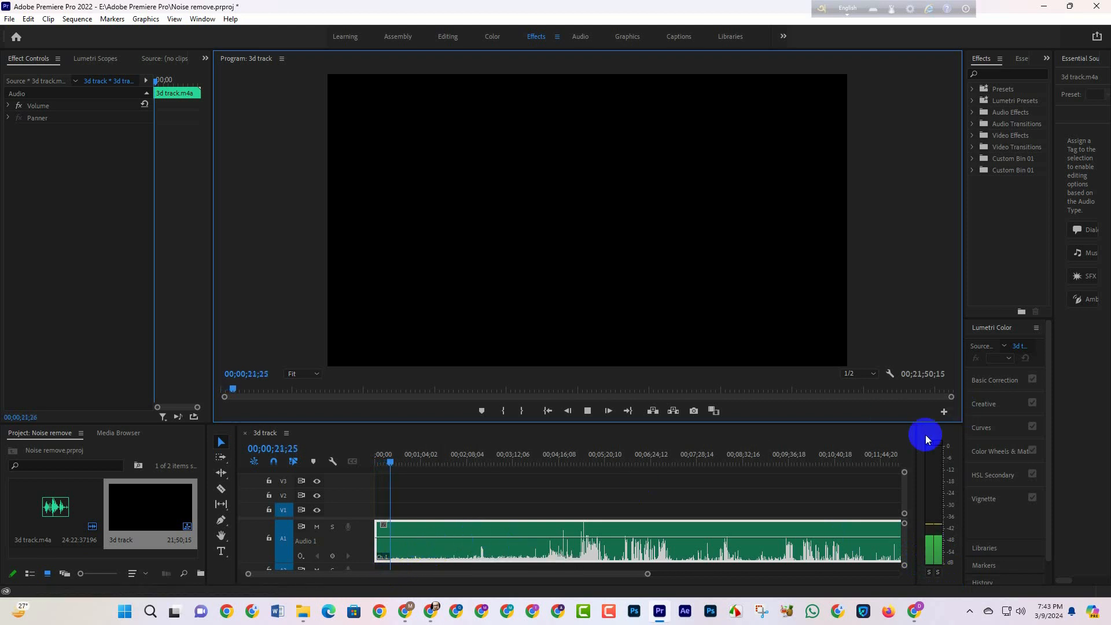
click(202, 19)
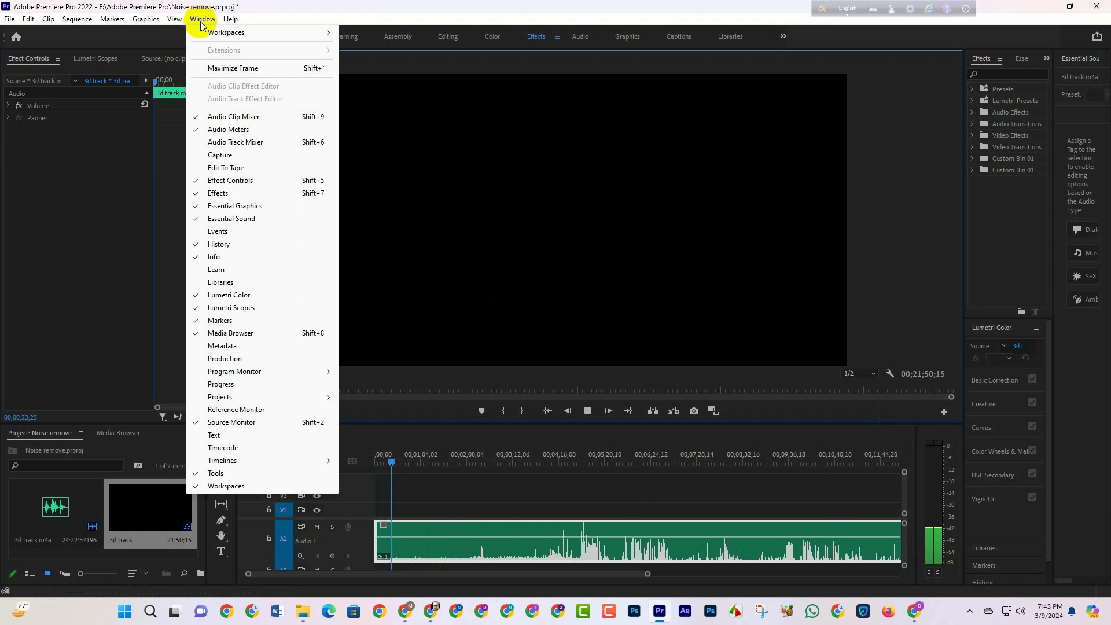
click(238, 222)
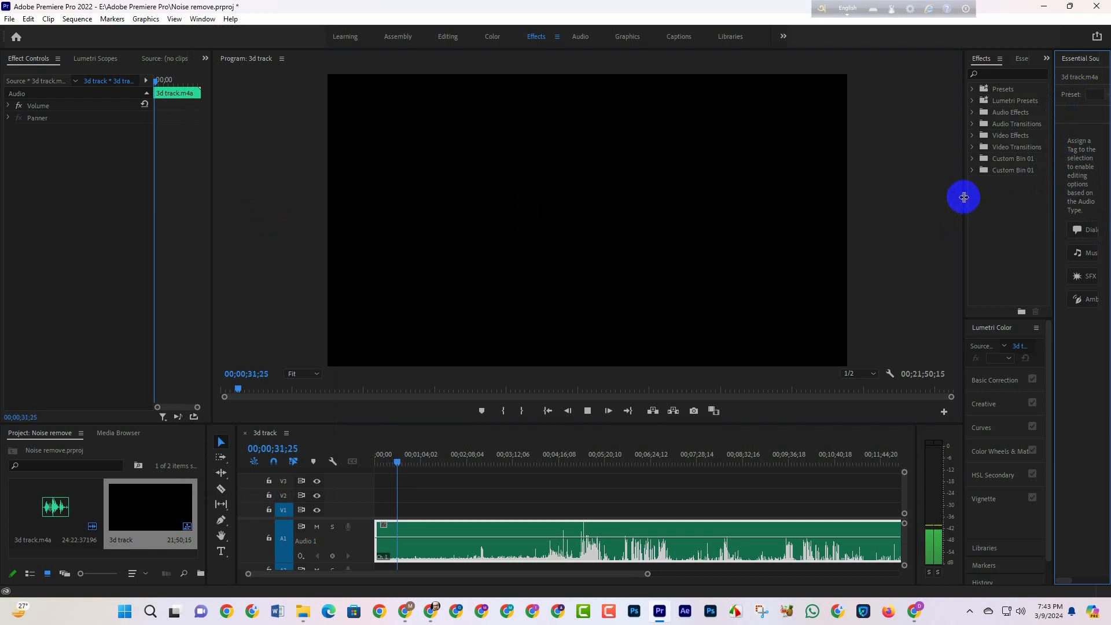
drag(938, 191, 905, 192)
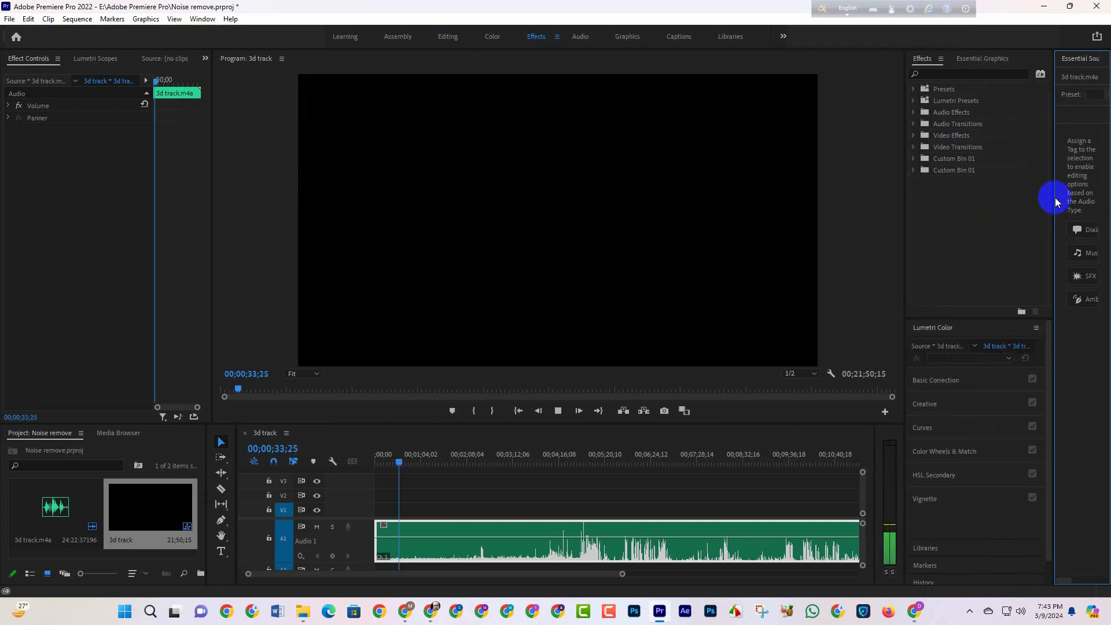
drag(1053, 195, 964, 198)
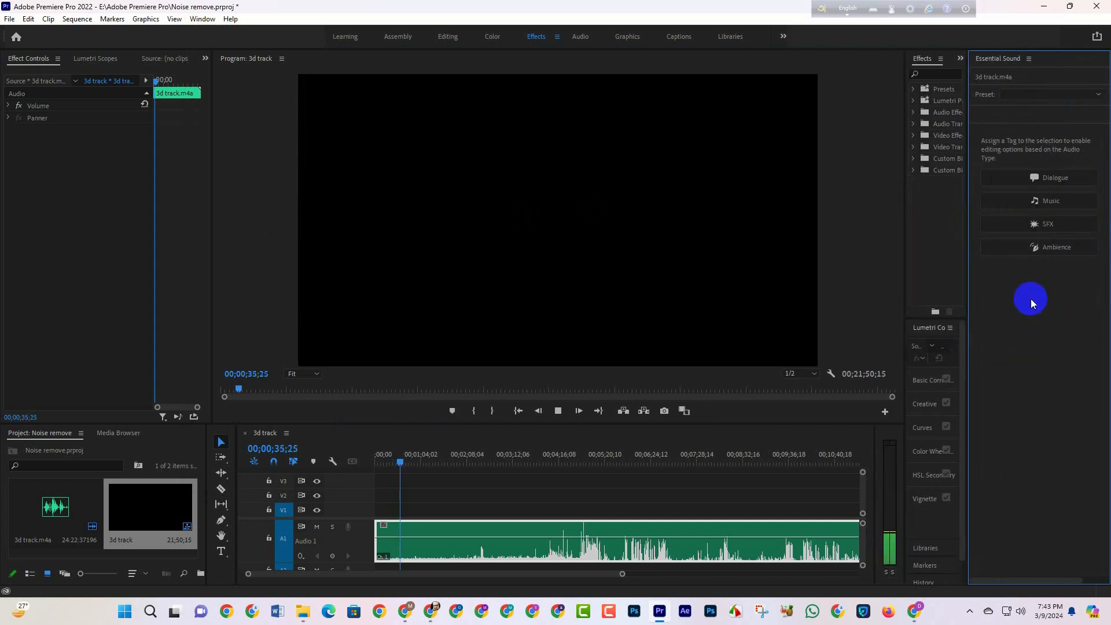
Step: Tag the selected audio clip as Dialogue in Essential Sound and expand its Repair settings
click(620, 526)
click(480, 550)
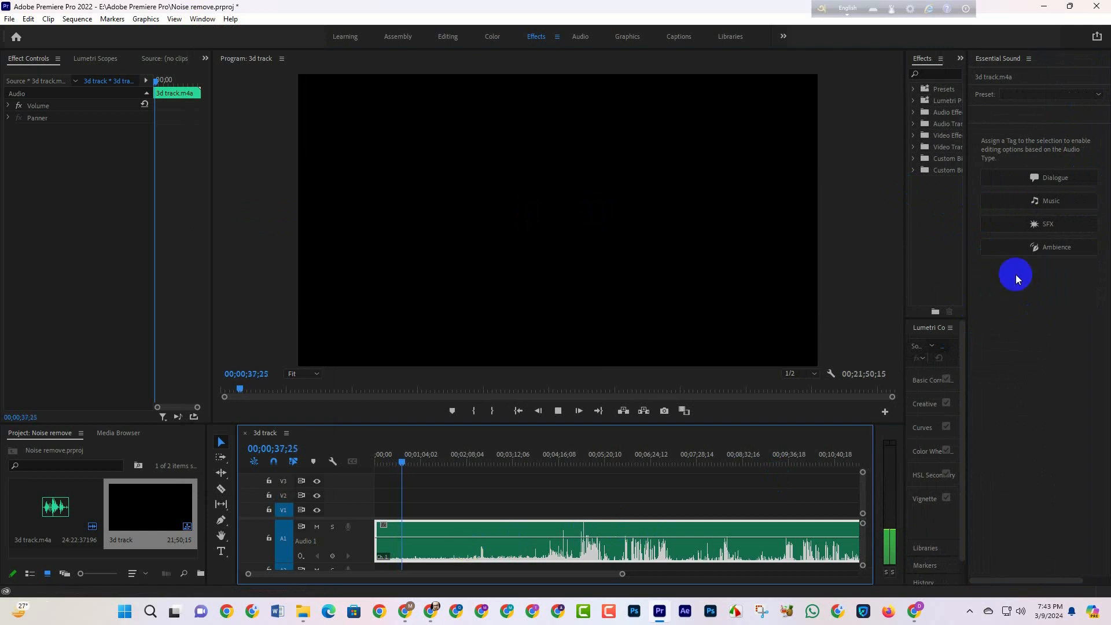
click(1061, 177)
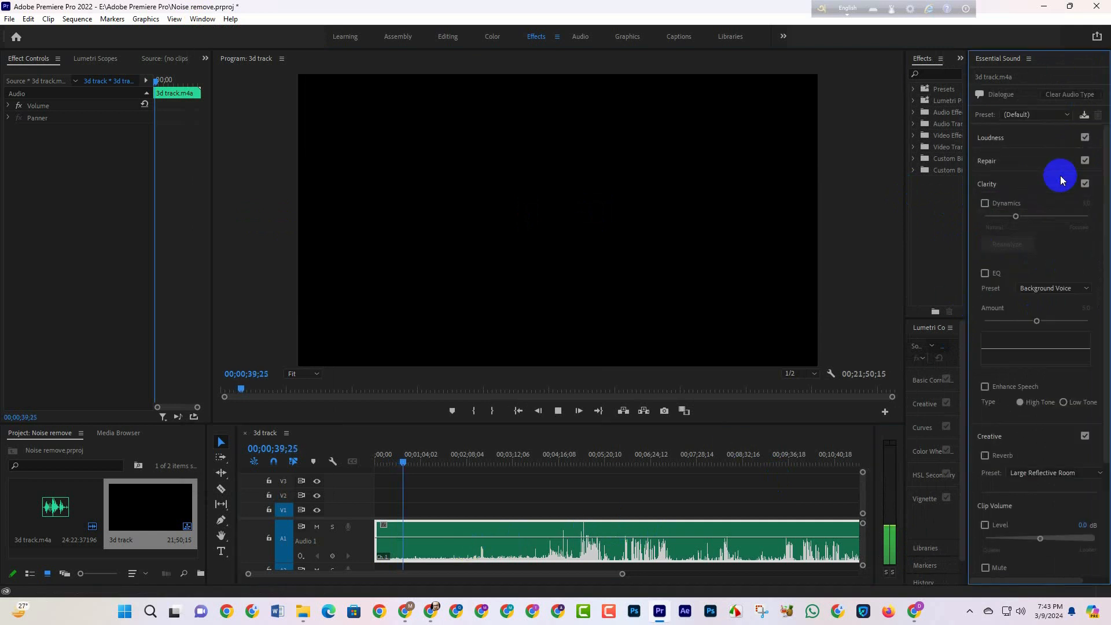
click(1003, 166)
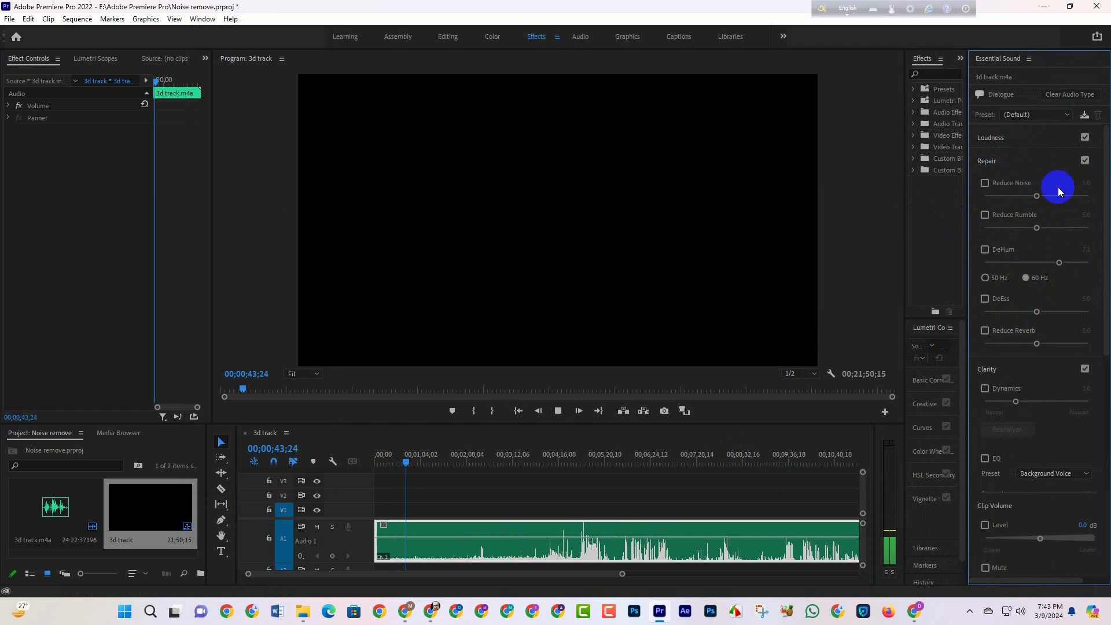
drag(963, 209, 929, 205)
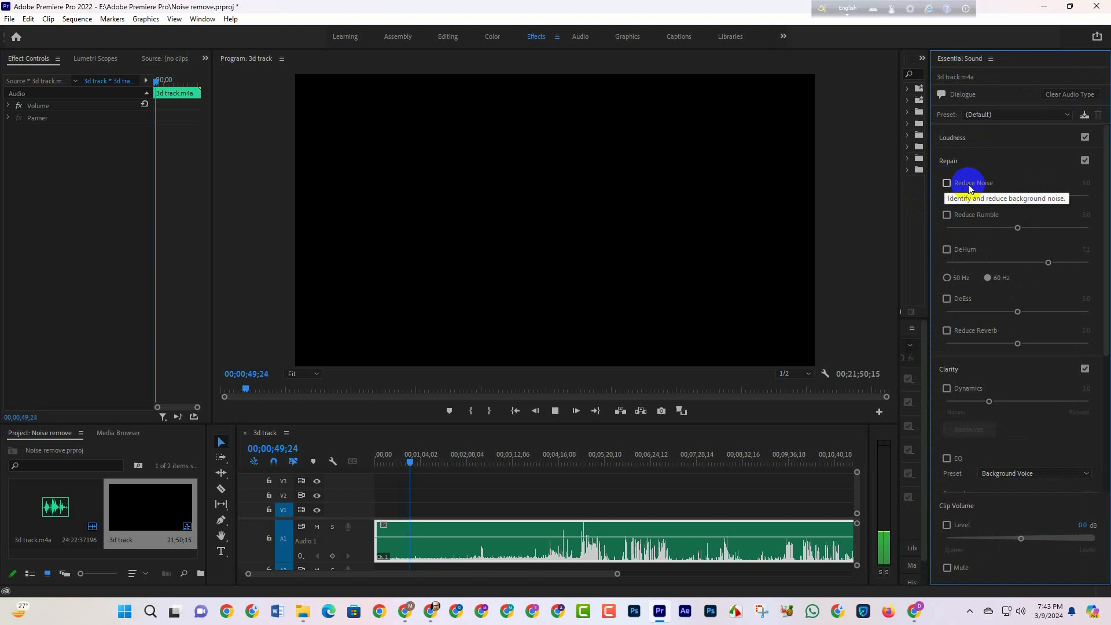
Step: Enable Reduce Noise on the clip, compare playback with and without it, and set its amount to 9.0
click(947, 183)
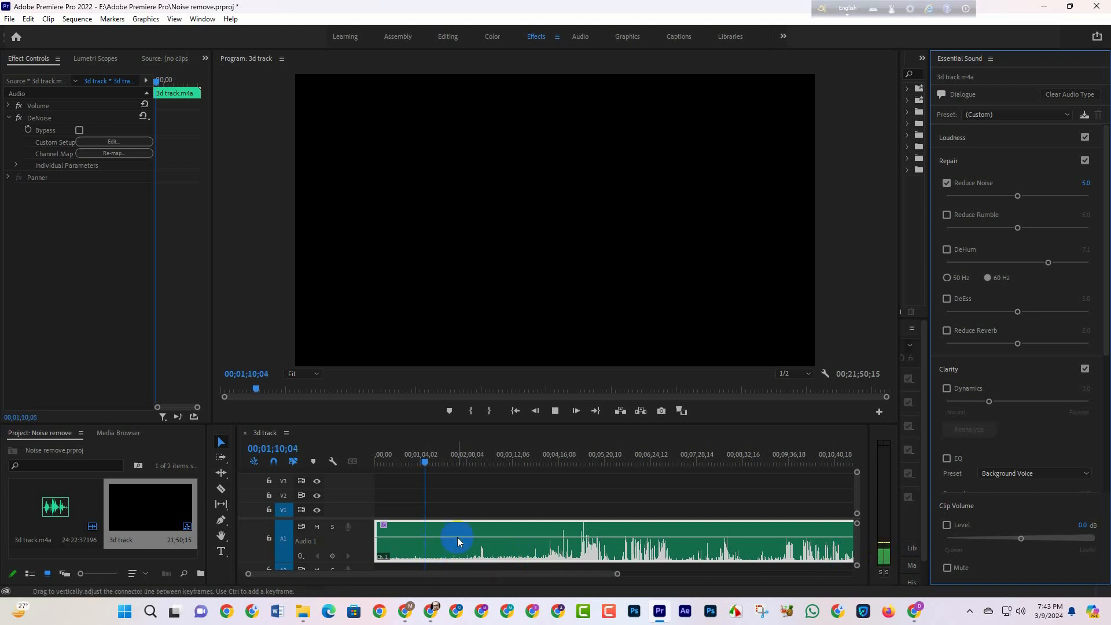
click(947, 184)
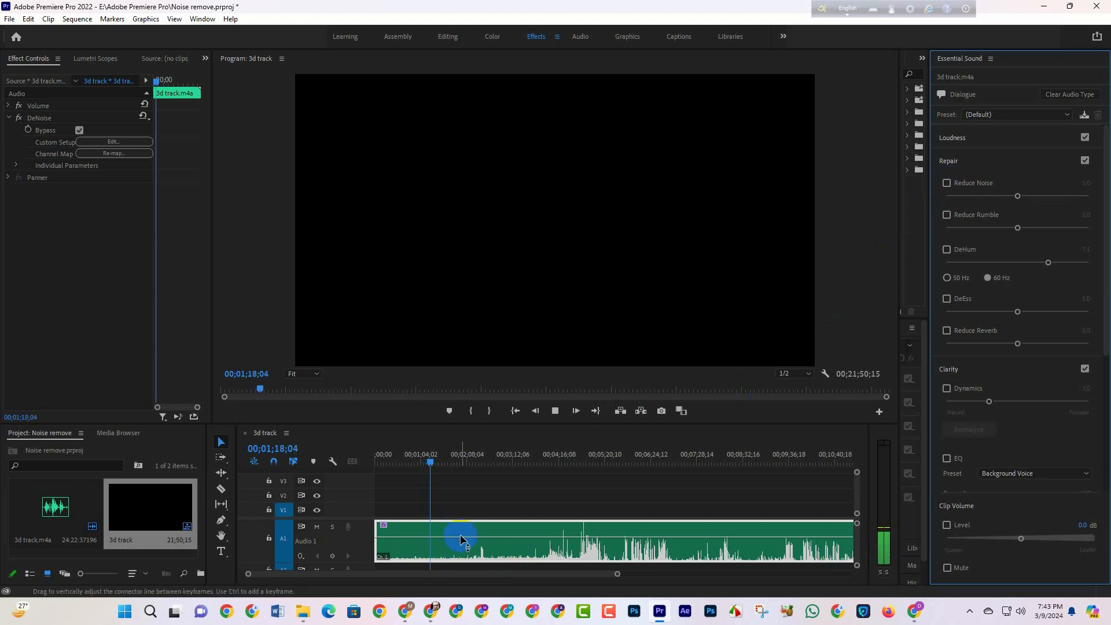
click(947, 184)
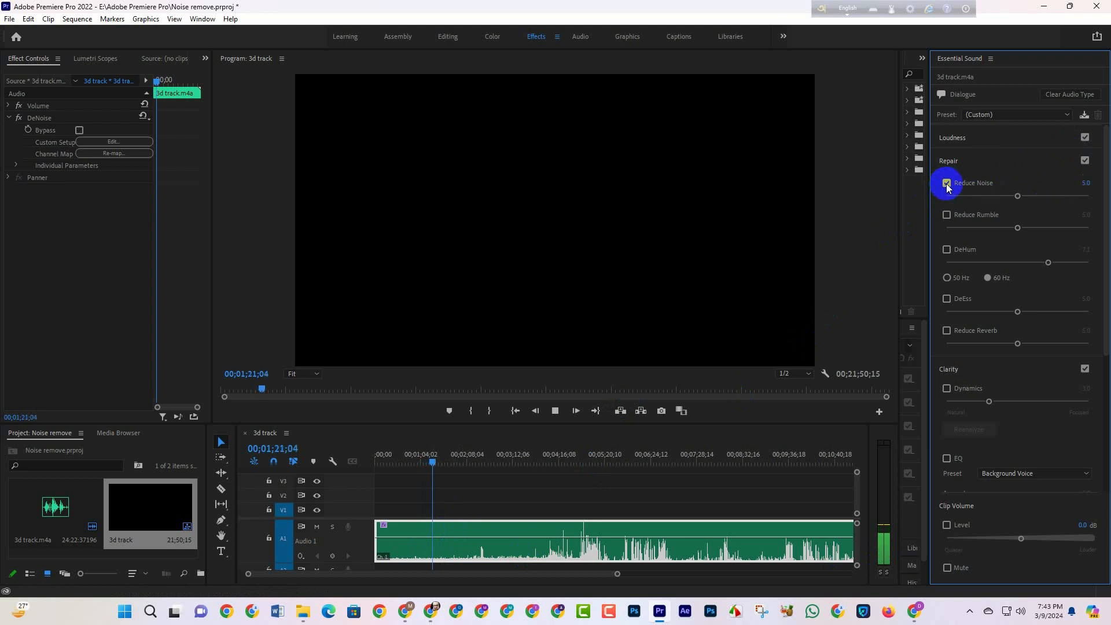
click(1018, 197)
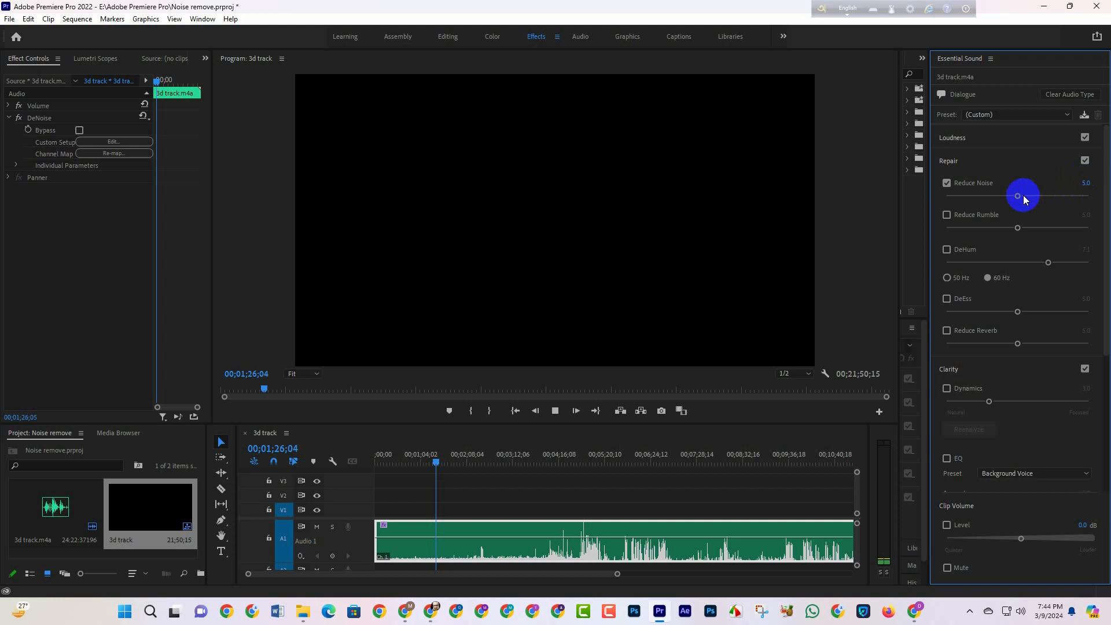
drag(1018, 197, 1072, 208)
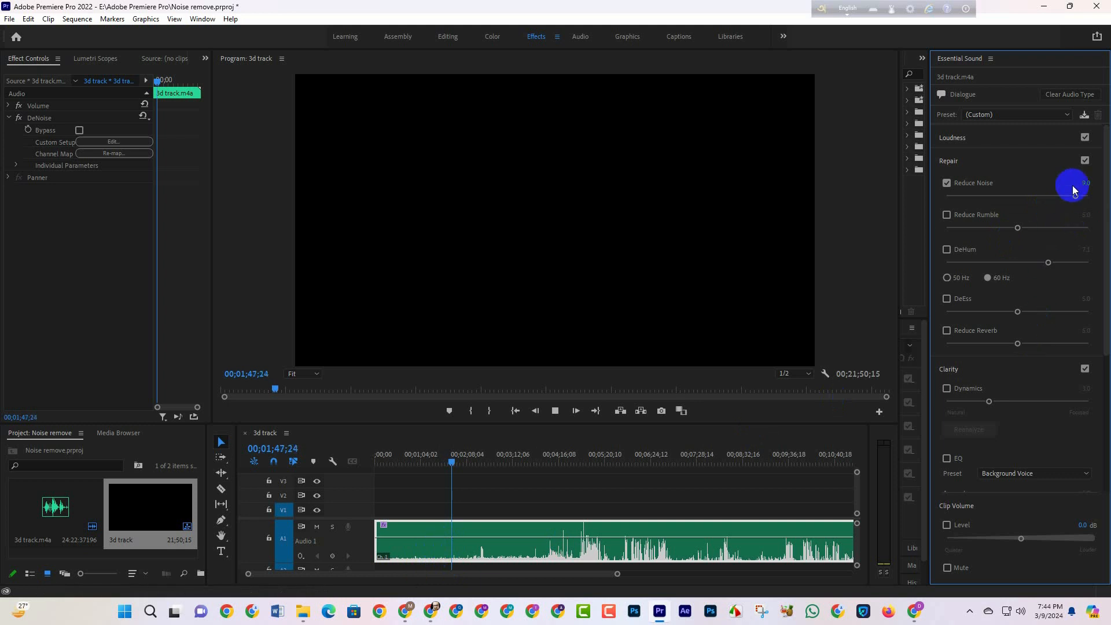
drag(1077, 196, 1057, 198)
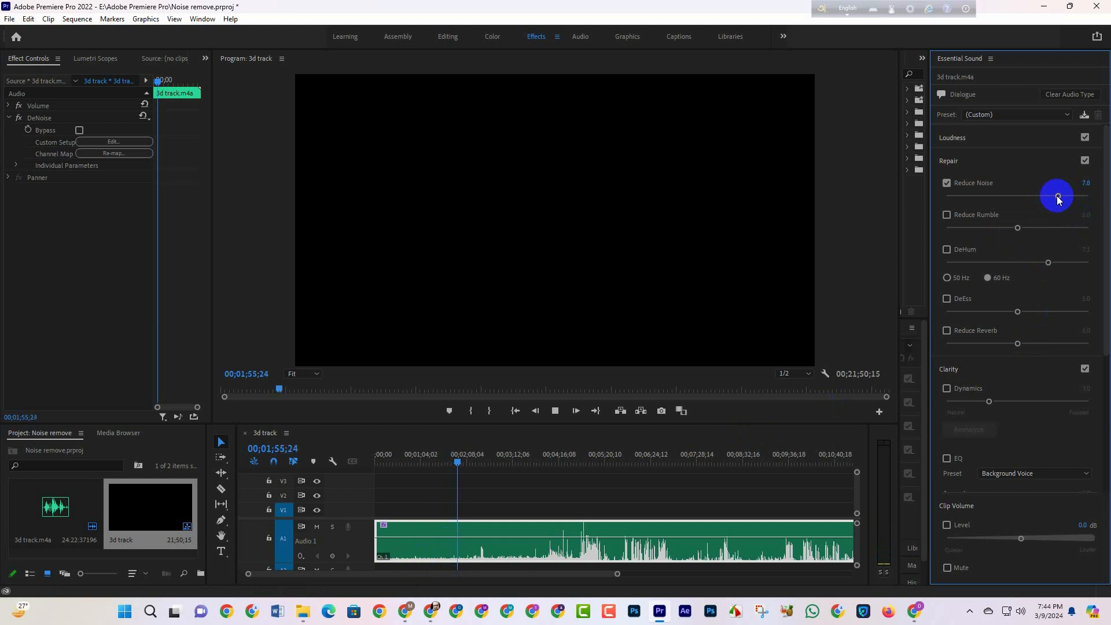
drag(1059, 198, 1075, 198)
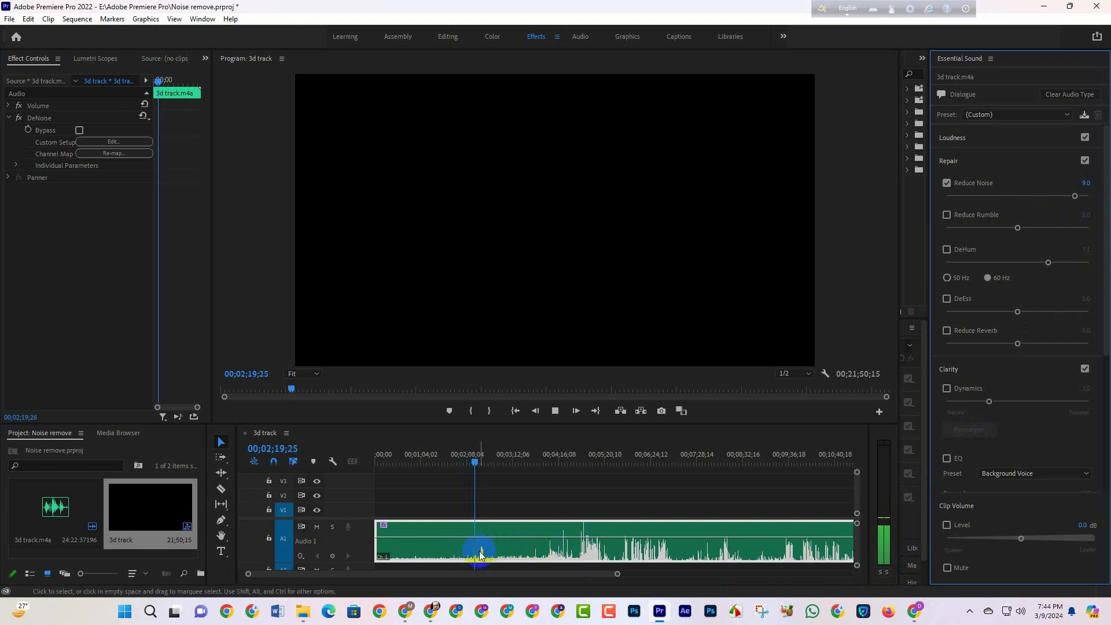
Step: Replay the clip from 00;00;37;01 and compare the sound with Reduce Noise switched off and on
drag(475, 460, 402, 463)
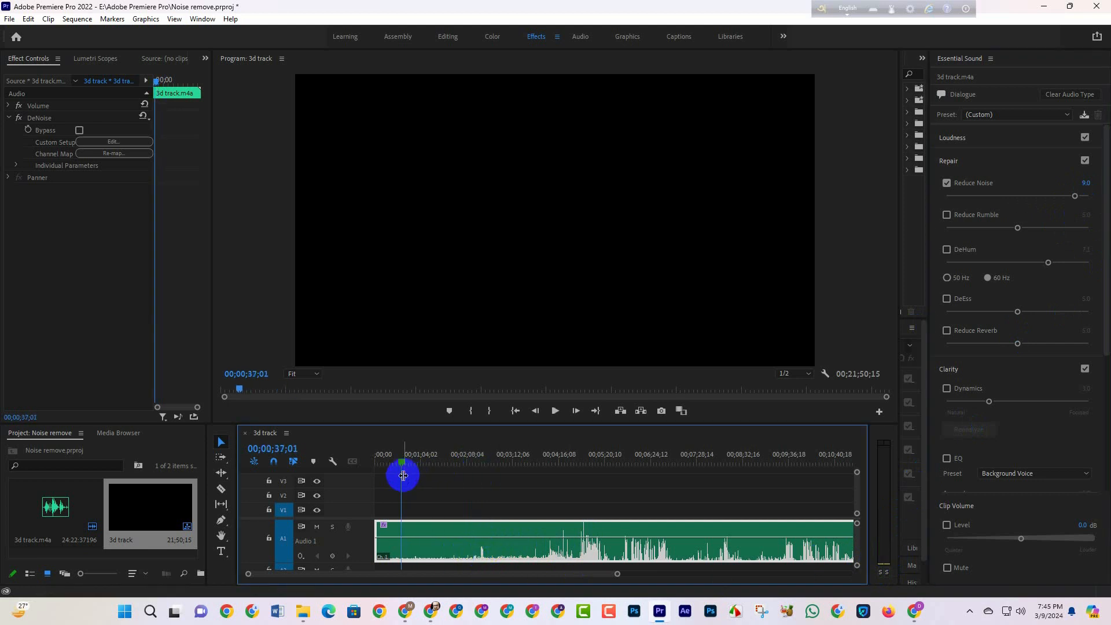
click(555, 411)
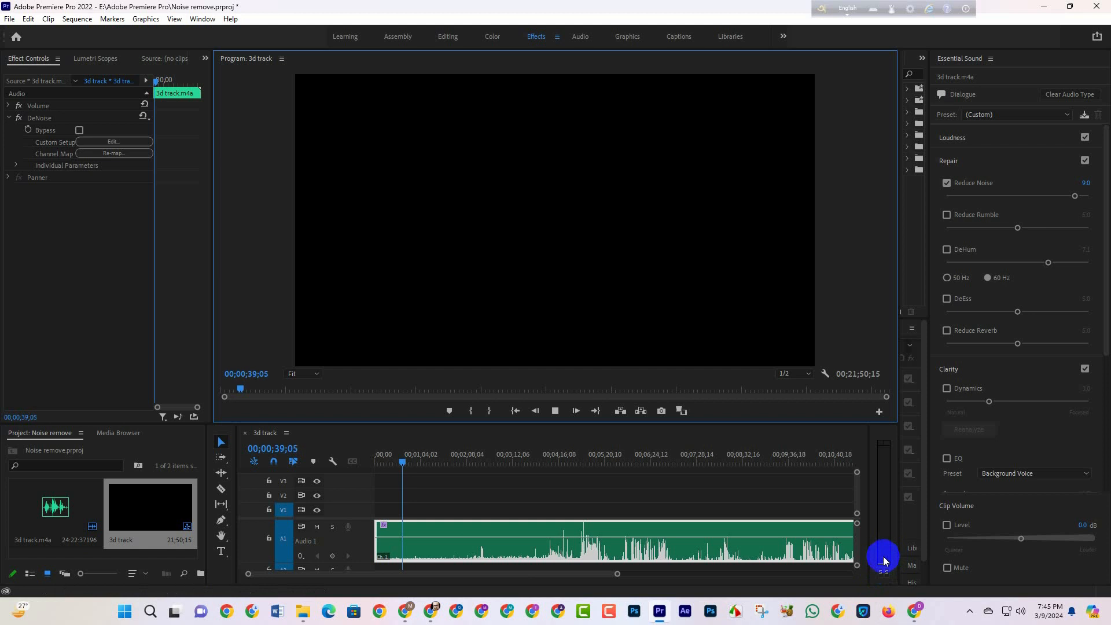
click(947, 184)
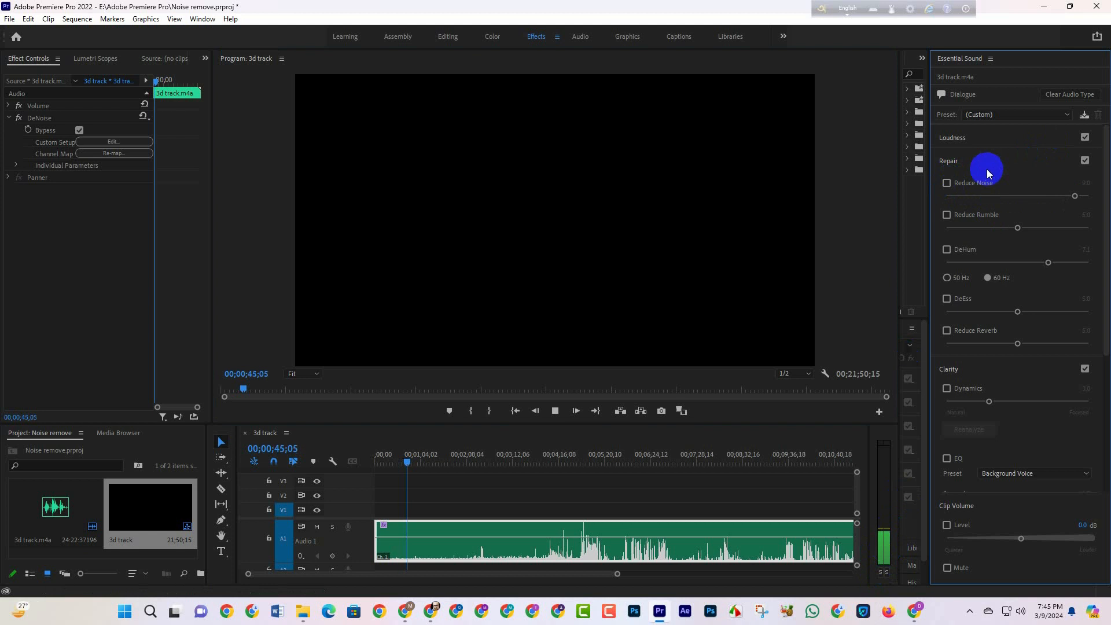
click(947, 184)
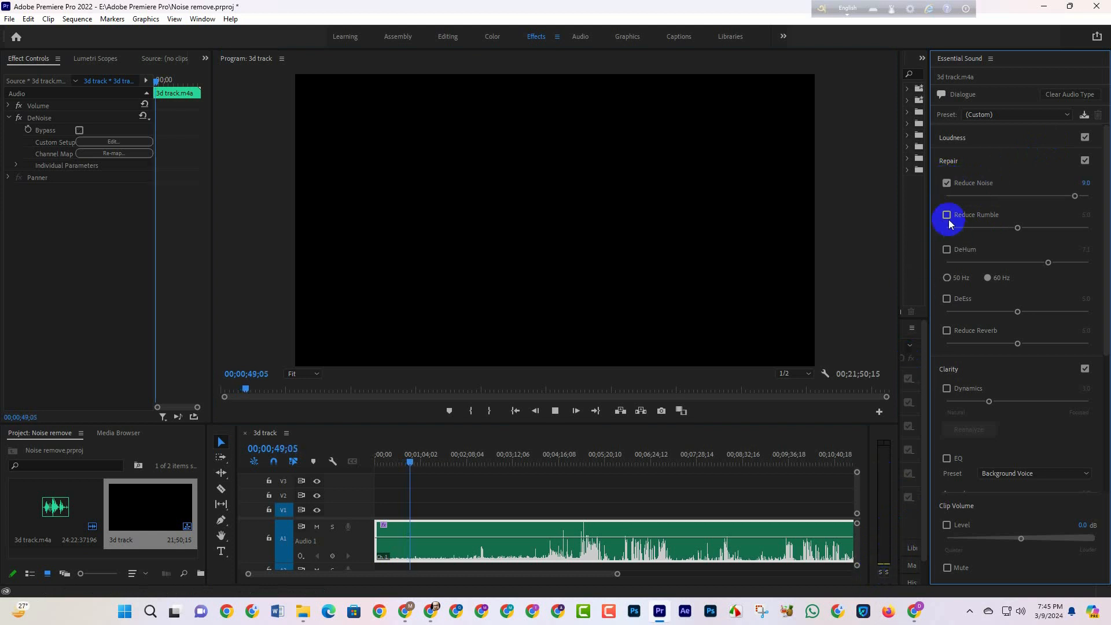
click(947, 184)
click(947, 184)
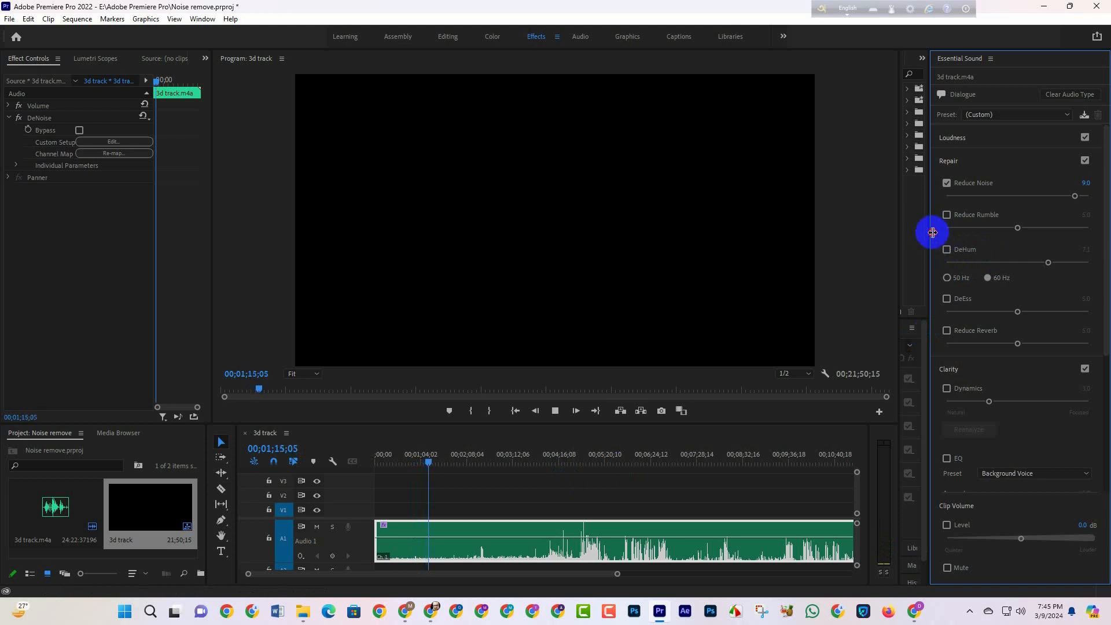
Step: Narrow the Essential Sound area to reveal the Effects list and turn off Reduce Noise for the clip
drag(933, 232, 988, 238)
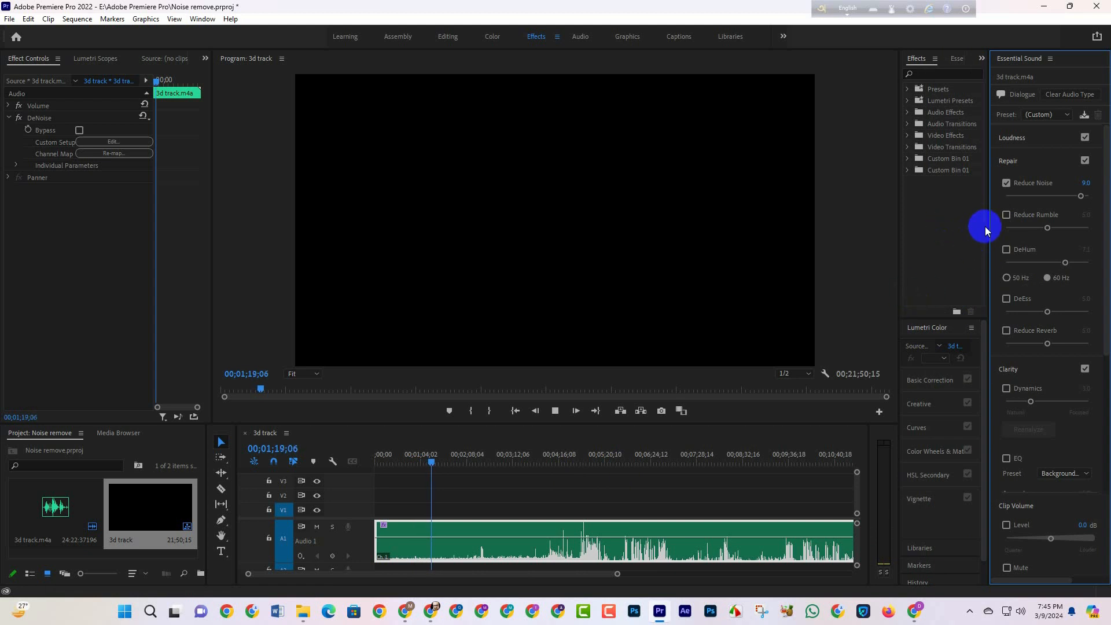
drag(985, 215, 1012, 216)
click(600, 517)
click(1030, 183)
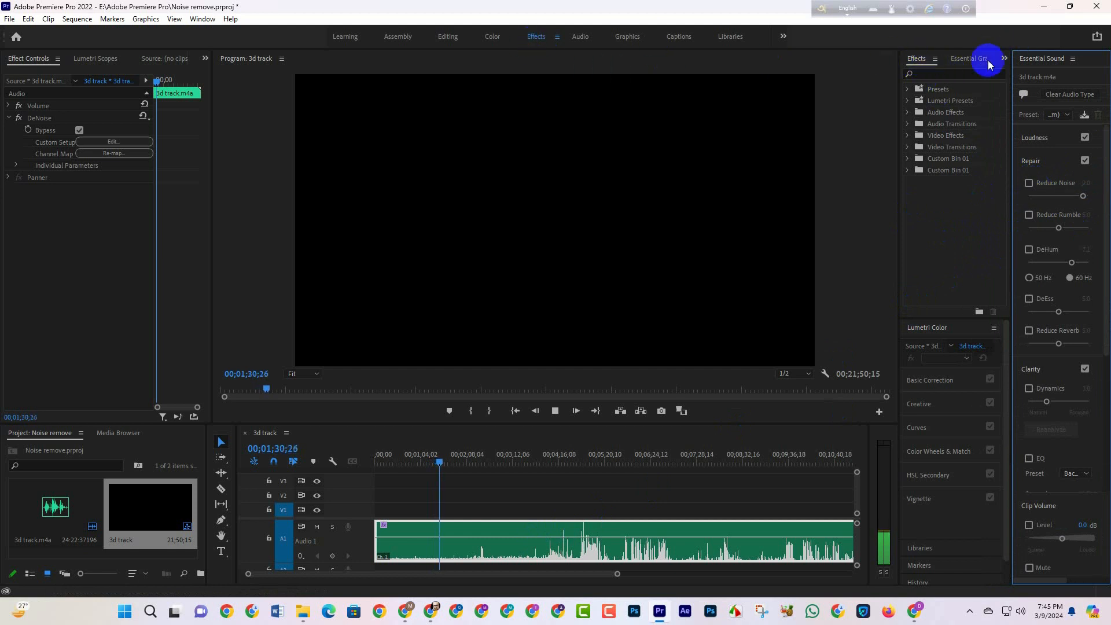
Step: Search the effects for "denoise" and apply the DeNoise audio effect to the 3d track clip on track A1
click(954, 74)
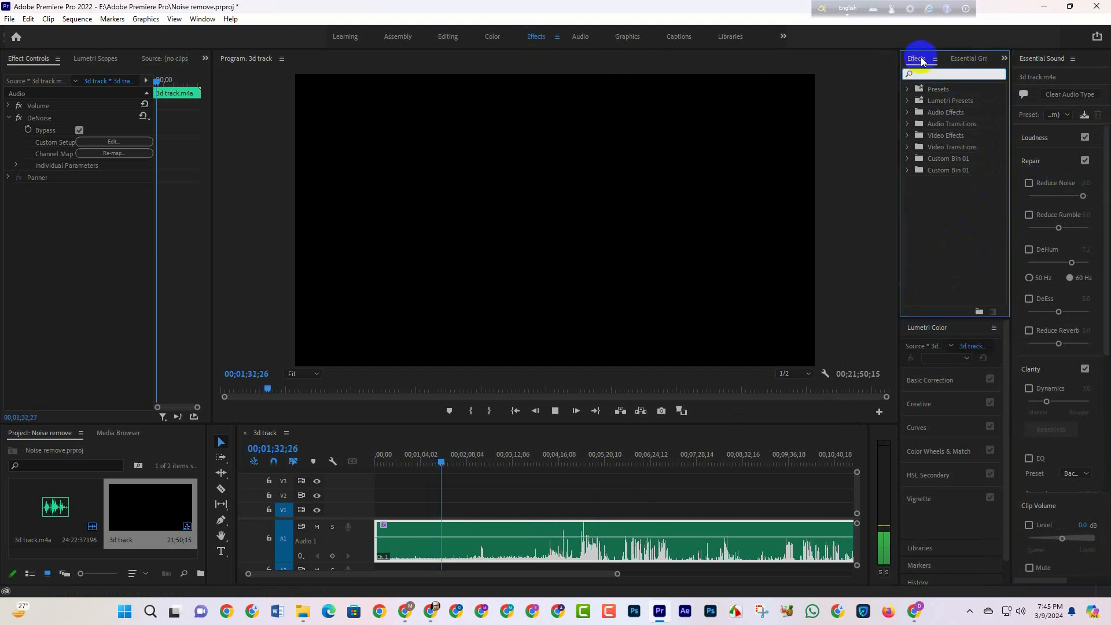
click(1004, 58)
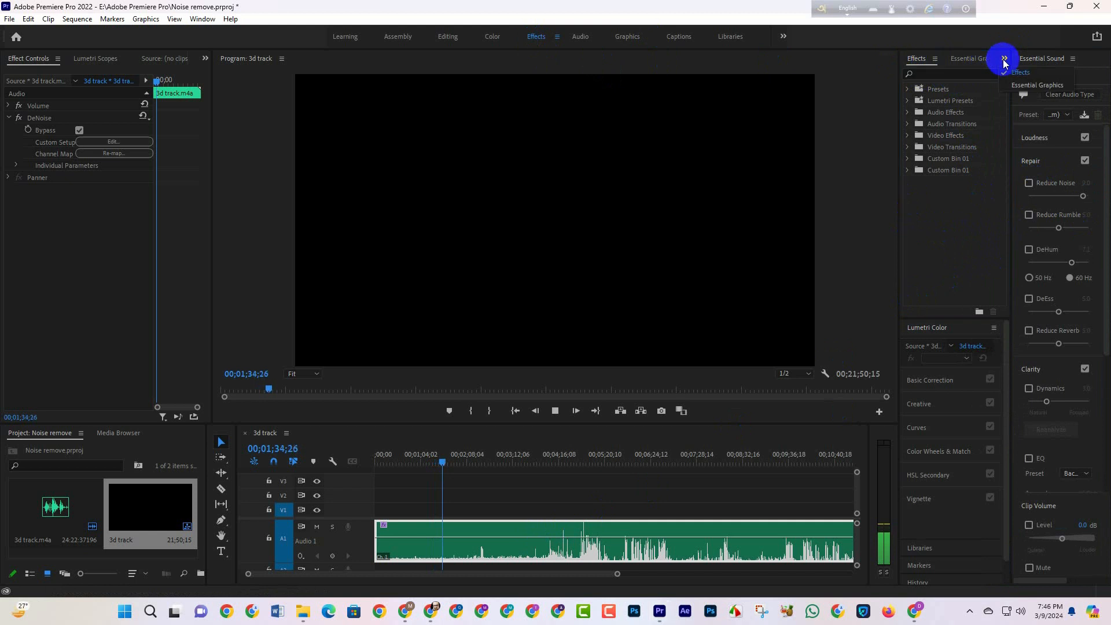
click(1018, 72)
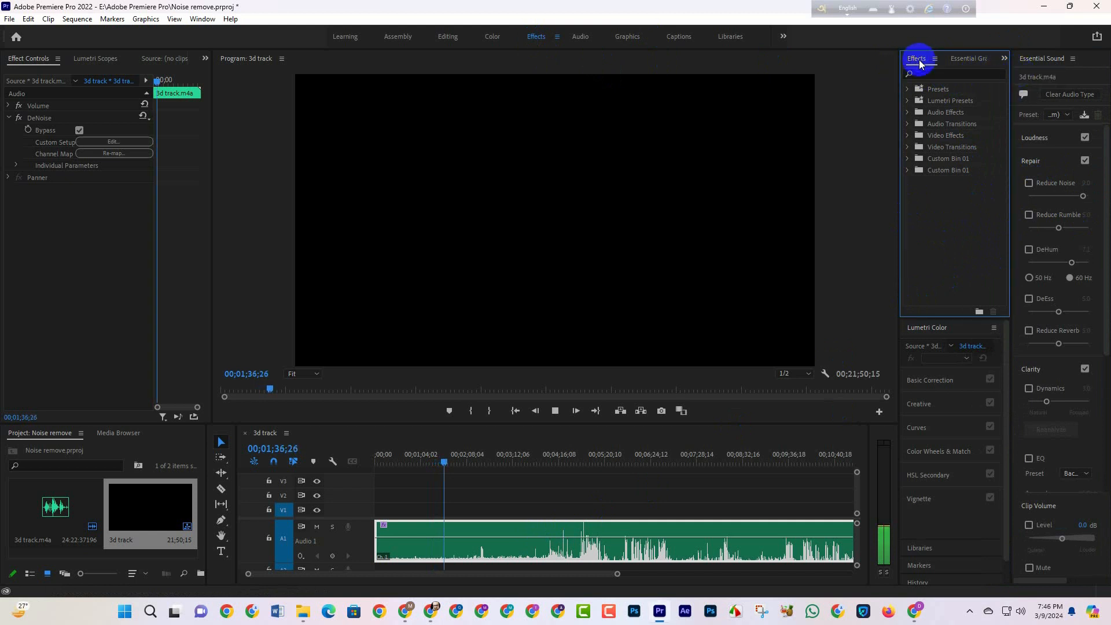
click(937, 73)
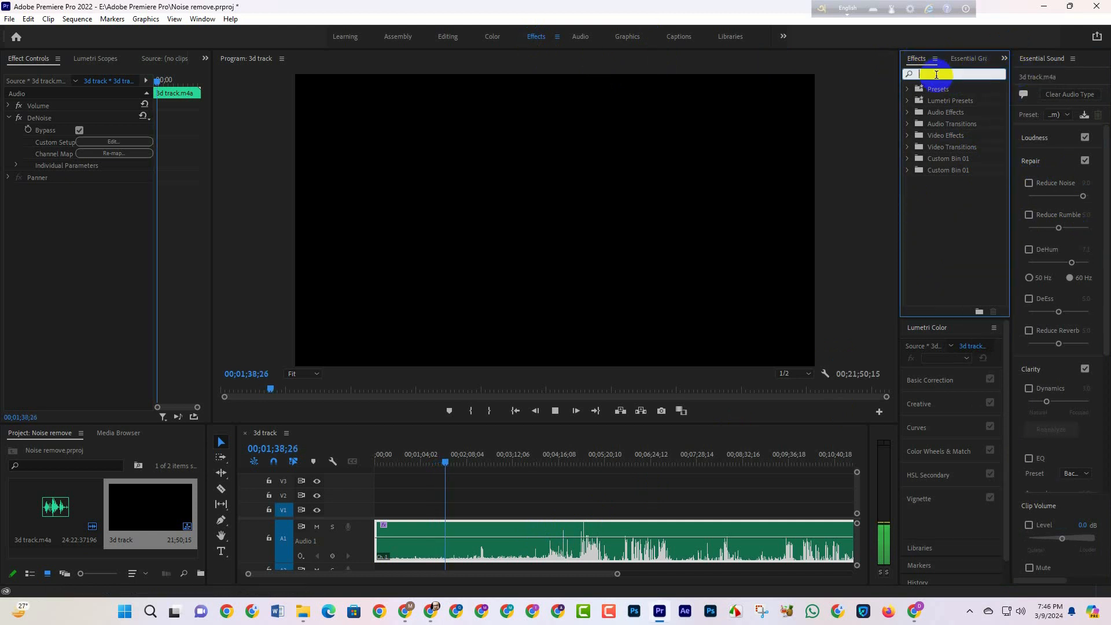
text(denoise)
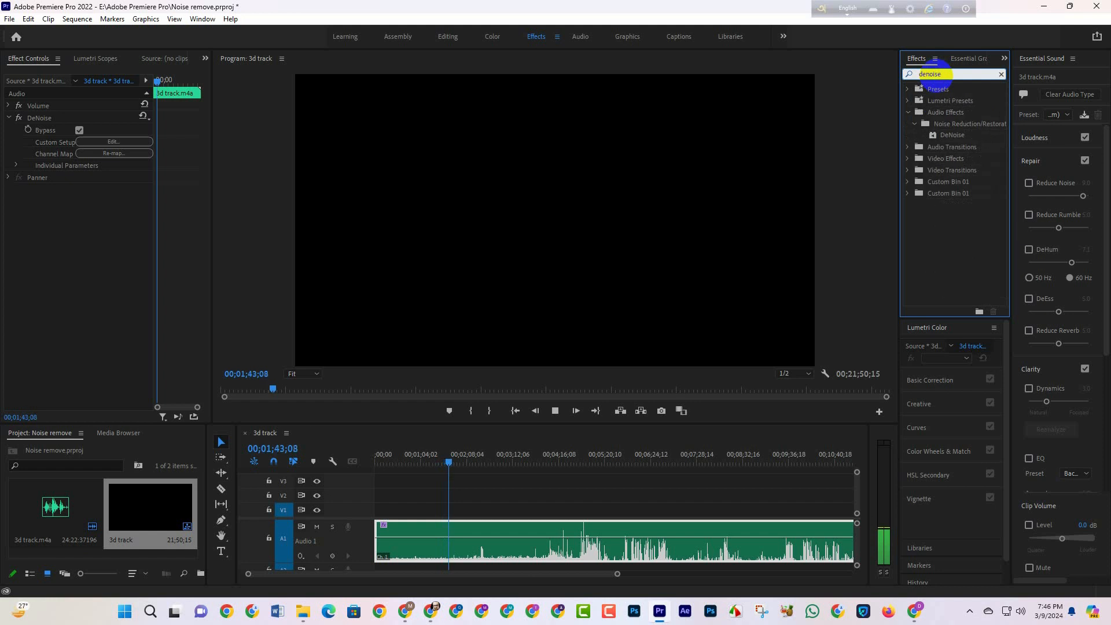
click(953, 136)
drag(953, 136, 504, 541)
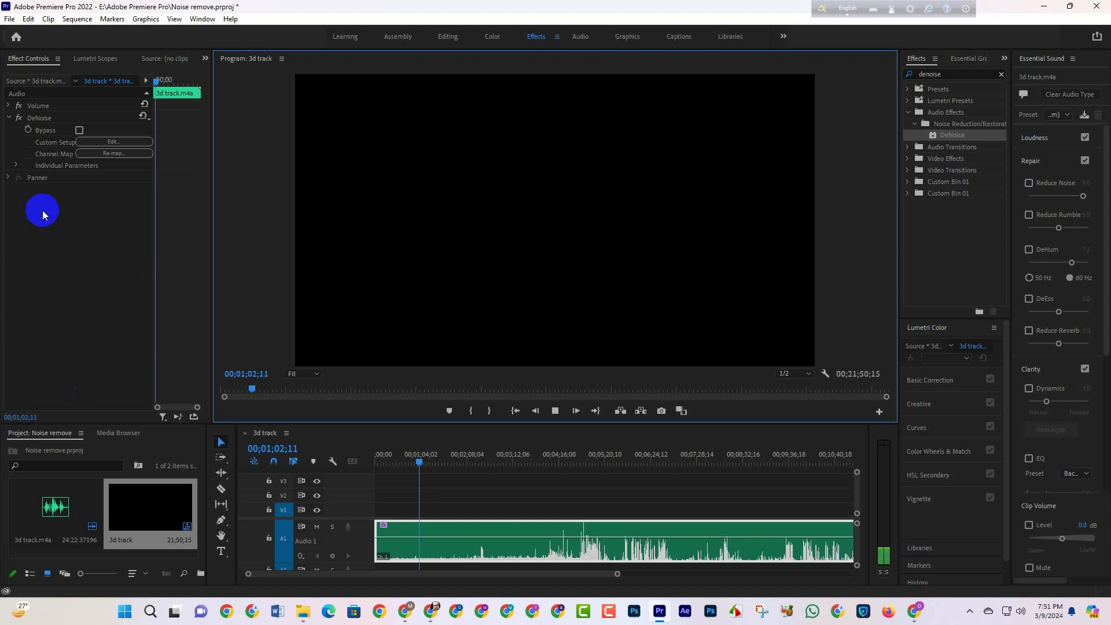
Step: Open the custom setup of the clip's DeNoise effect and raise its amount to 100% while listening to playback
click(109, 144)
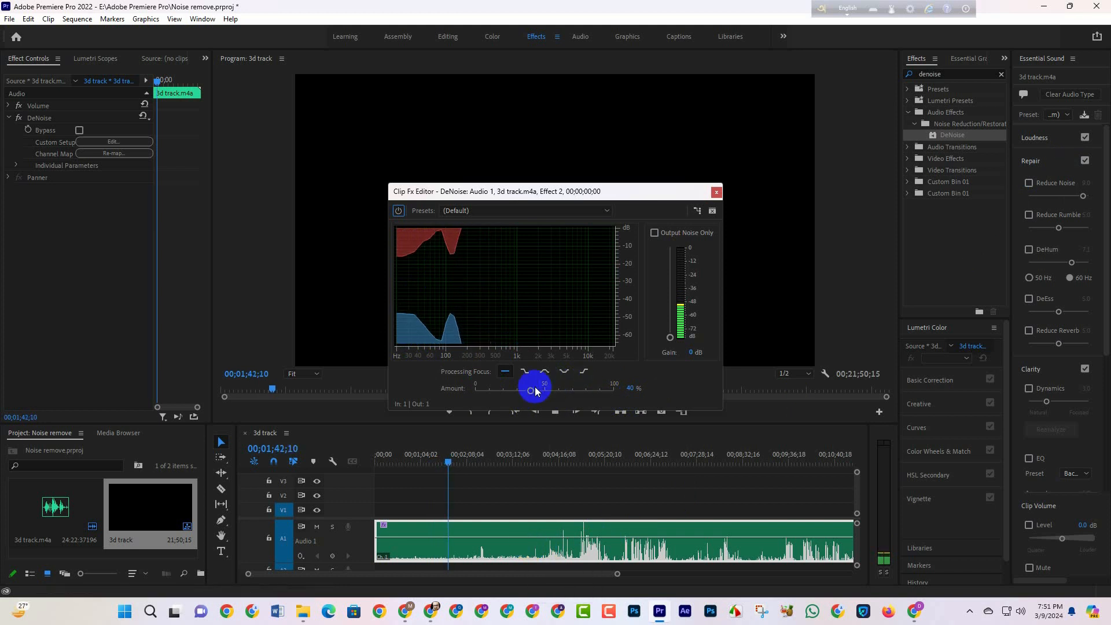
drag(531, 393, 652, 409)
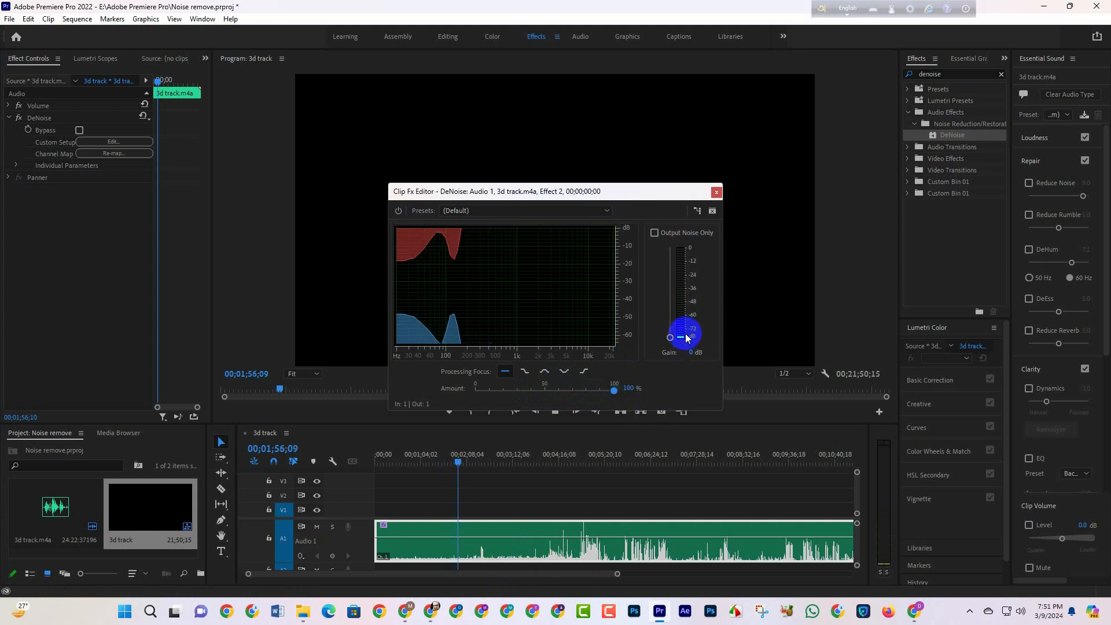
drag(613, 390, 334, 405)
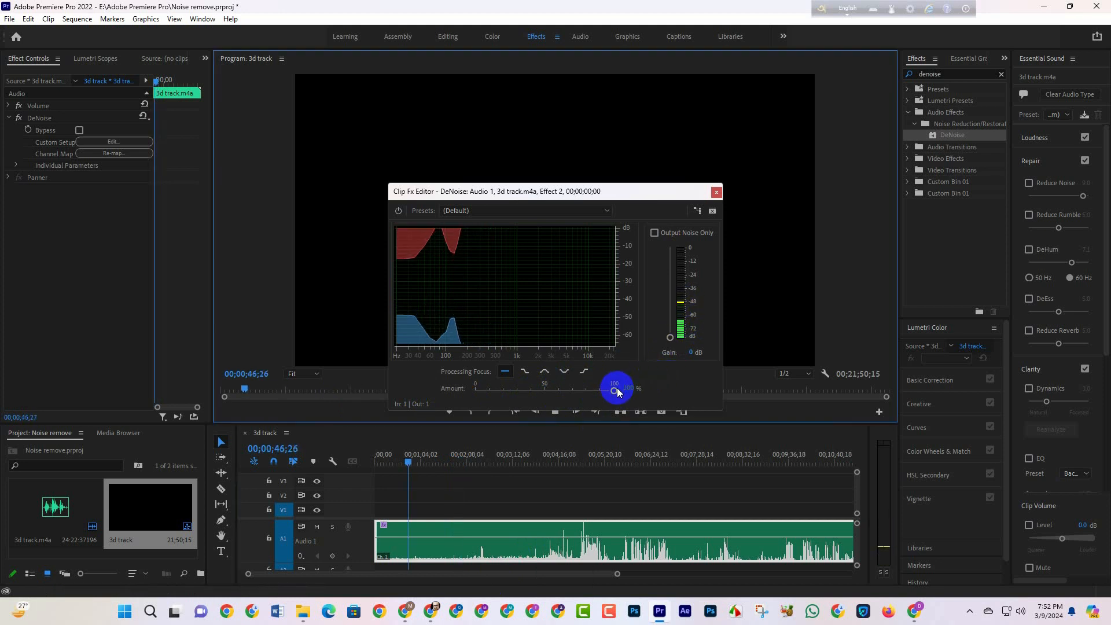
mouse_move(615, 393)
mouse_down()
mouse_move(475, 391)
mouse_move(612, 387)
mouse_move(612, 399)
mouse_move(633, 389)
mouse_move(615, 394)
mouse_up()
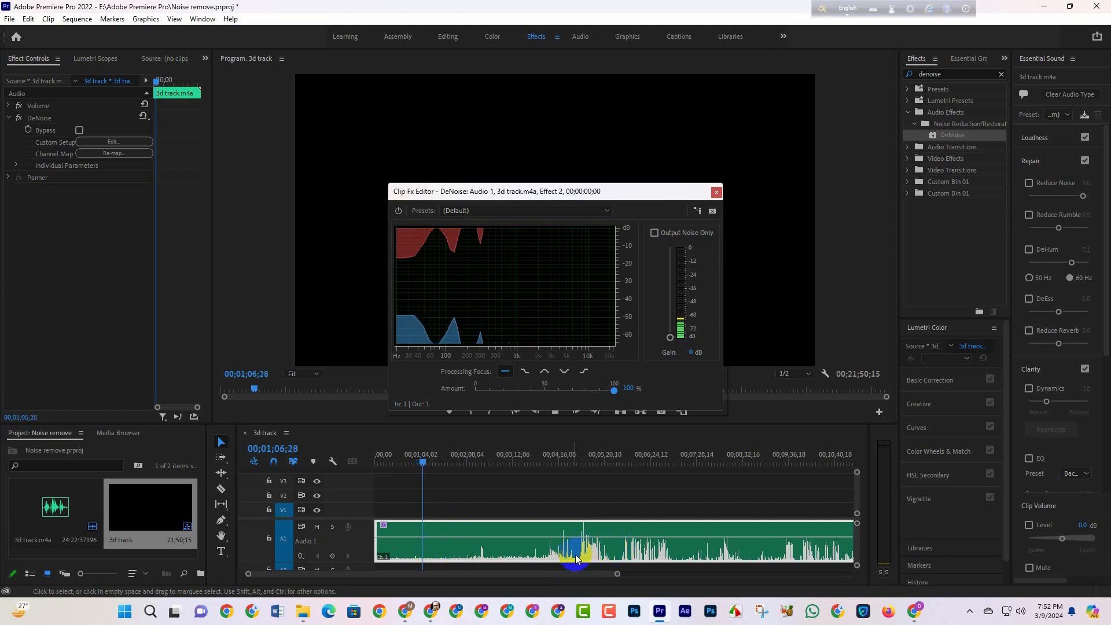
click(616, 392)
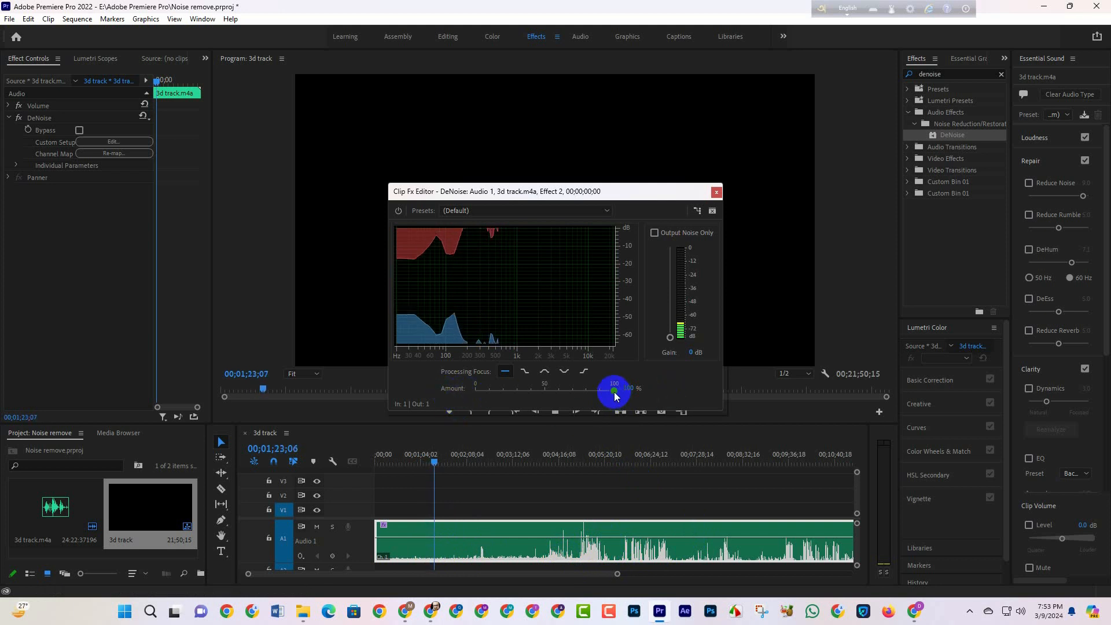
Step: Try DeNoise amounts of 50% and 59% during playback and settle on 42%
drag(615, 395, 546, 398)
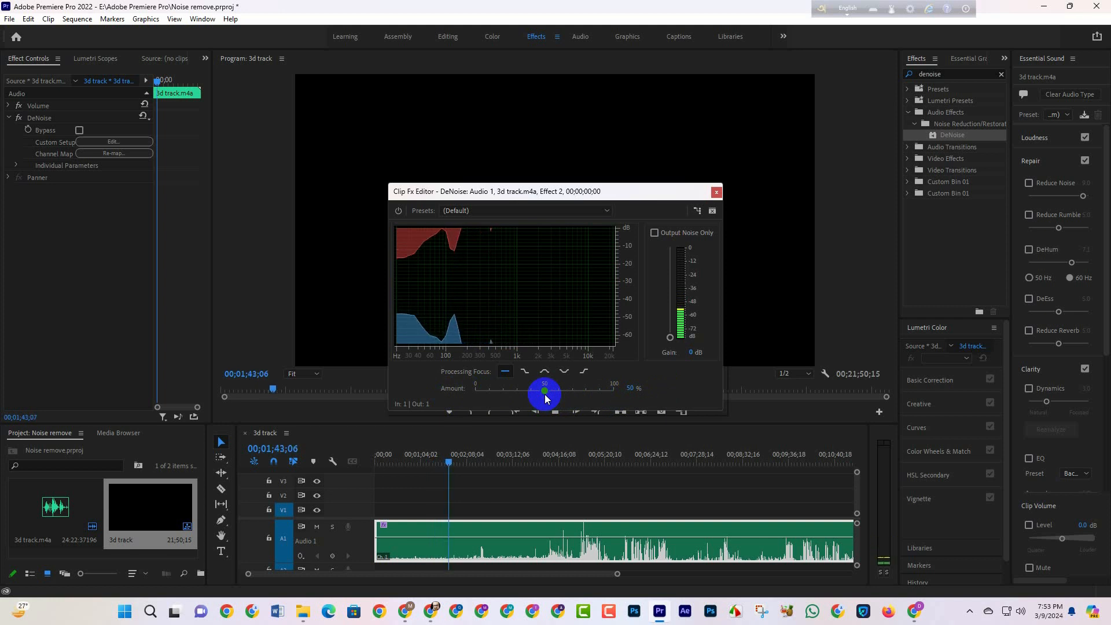
drag(532, 391, 558, 395)
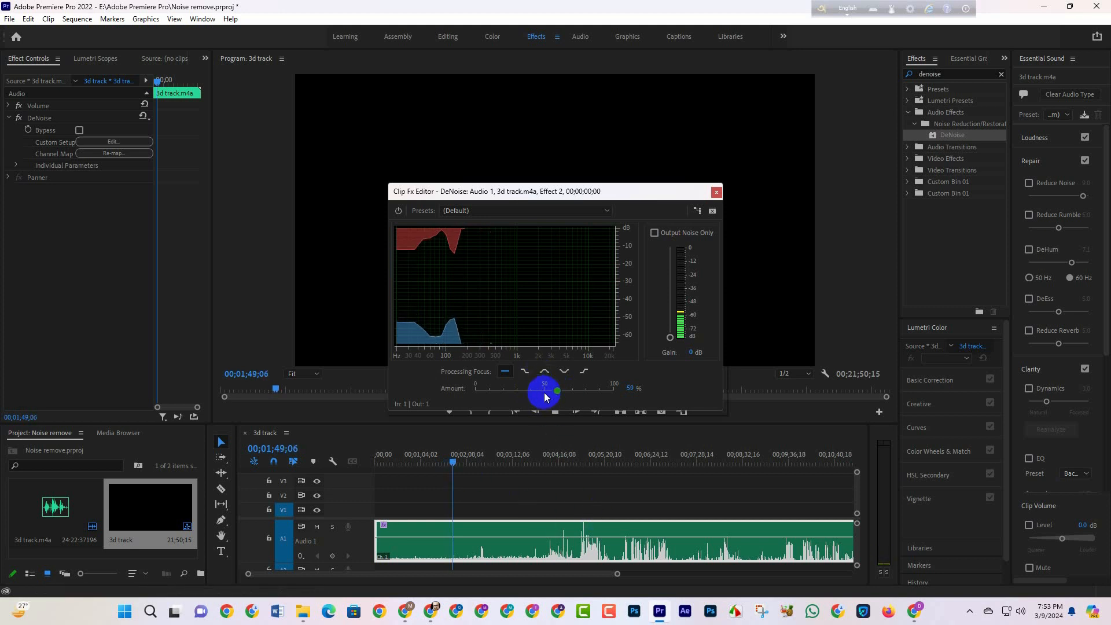
drag(558, 392, 533, 390)
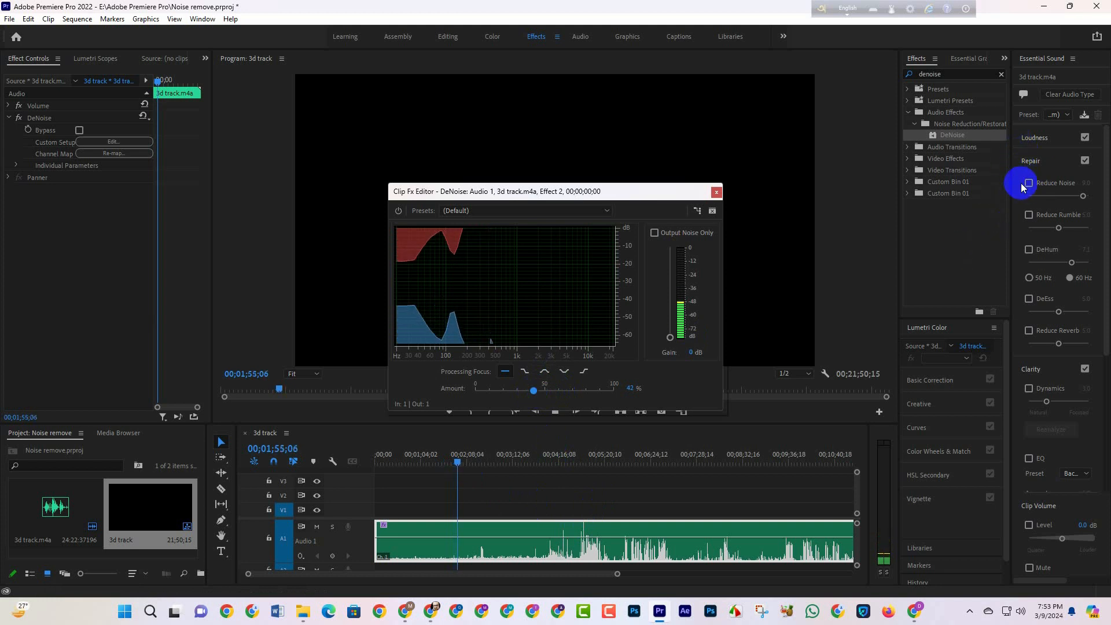
Step: Turn Reduce Noise back on for the clip with an amount of 8.0, and open the second DeNoise effect's custom setup
drag(1014, 191, 978, 194)
click(963, 183)
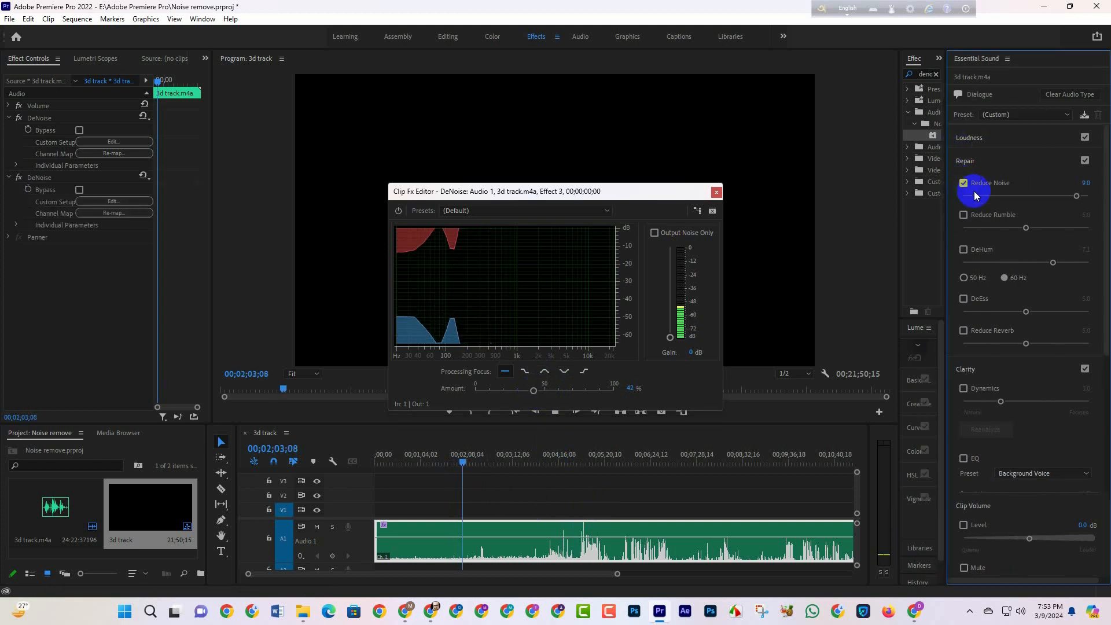
drag(1078, 198, 1066, 200)
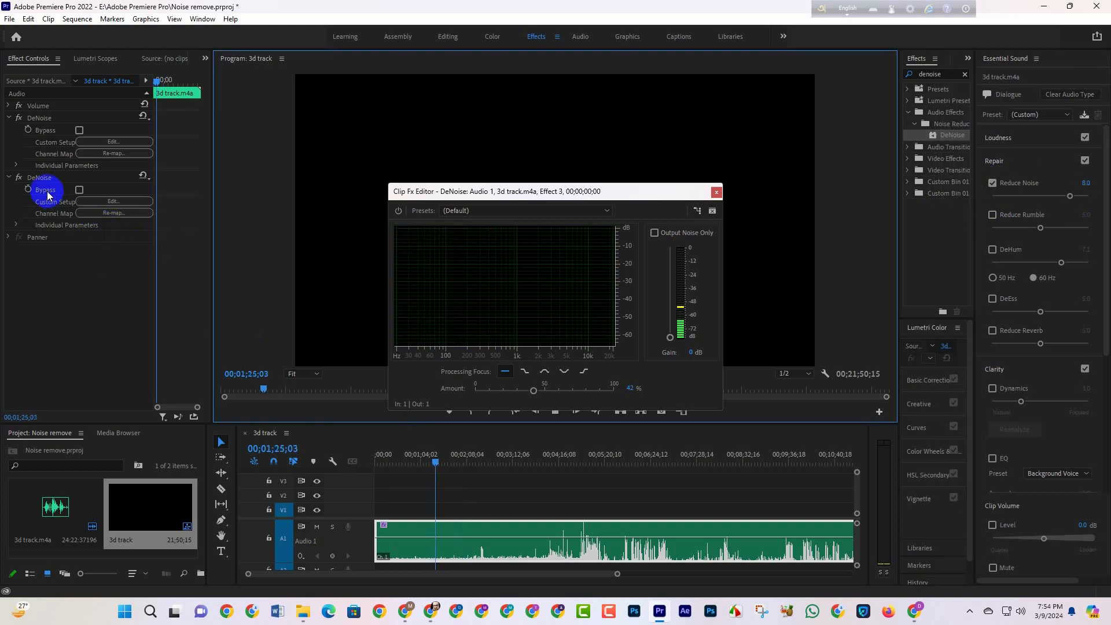
click(110, 202)
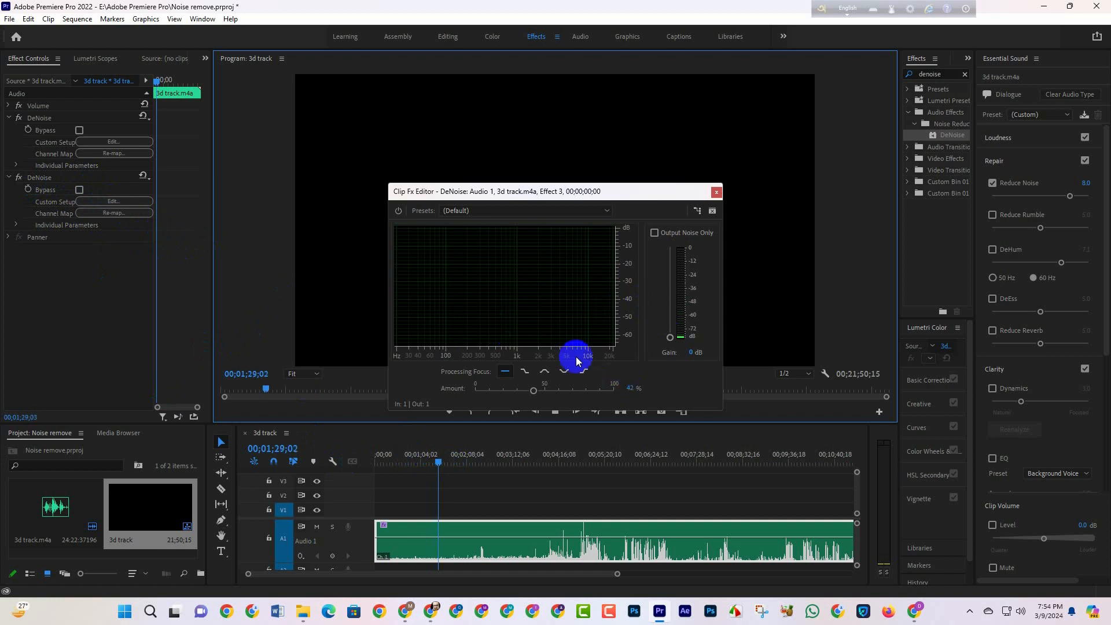